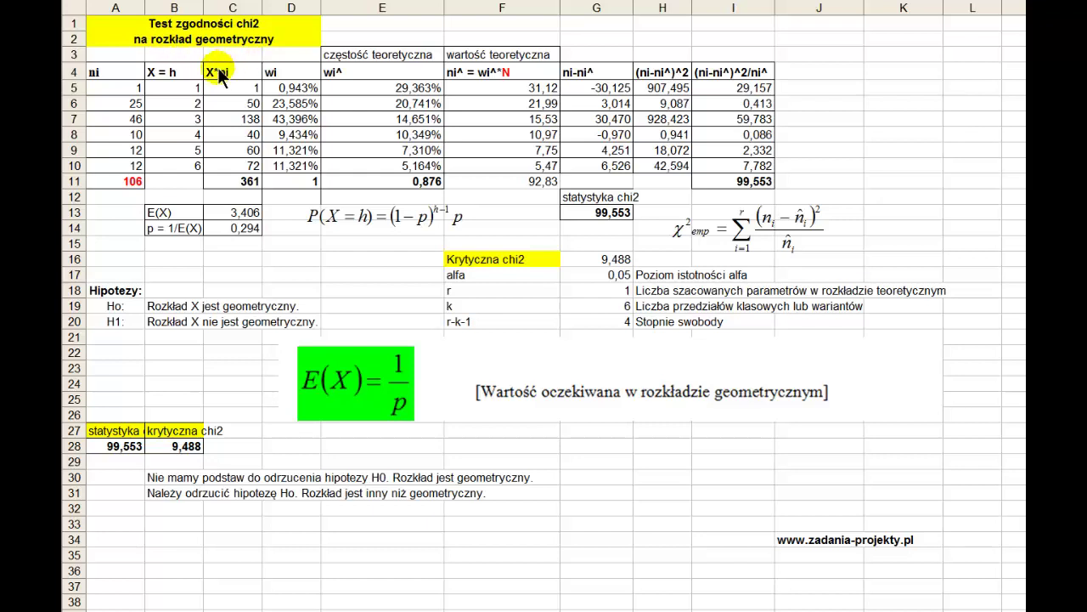
Highlight the X = h values 1 to 6, the ni observed counts with total 106, and the wi column.
{"action": "left_click", "coordinate": [182, 93]}
{"action": "left_click_drag", "start_coordinate": [183, 93], "coordinate": [183, 169]}
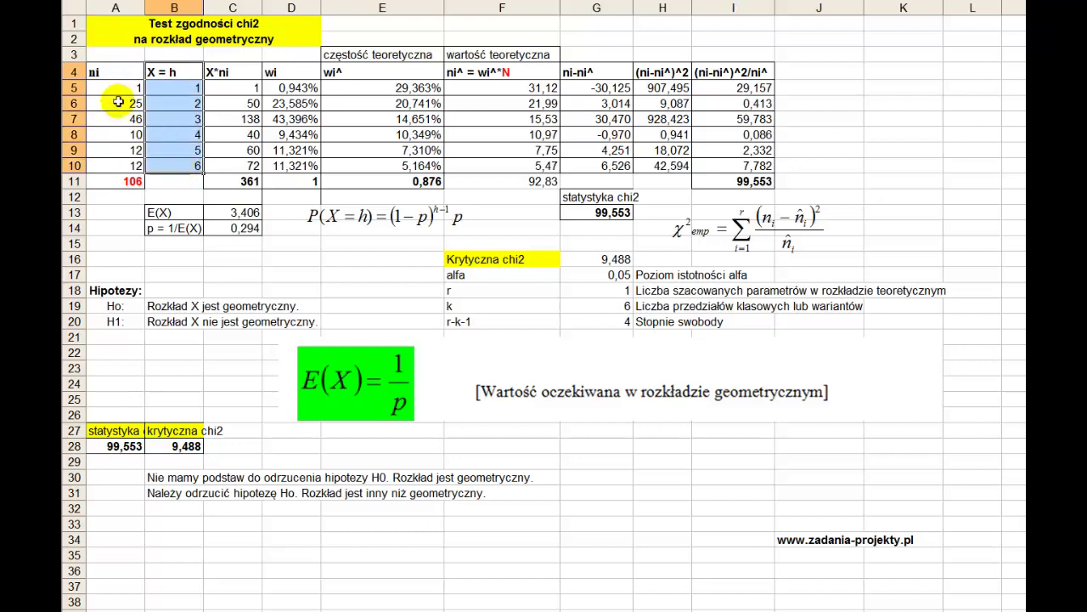
{"action": "left_click_drag", "start_coordinate": [115, 73], "coordinate": [120, 167]}
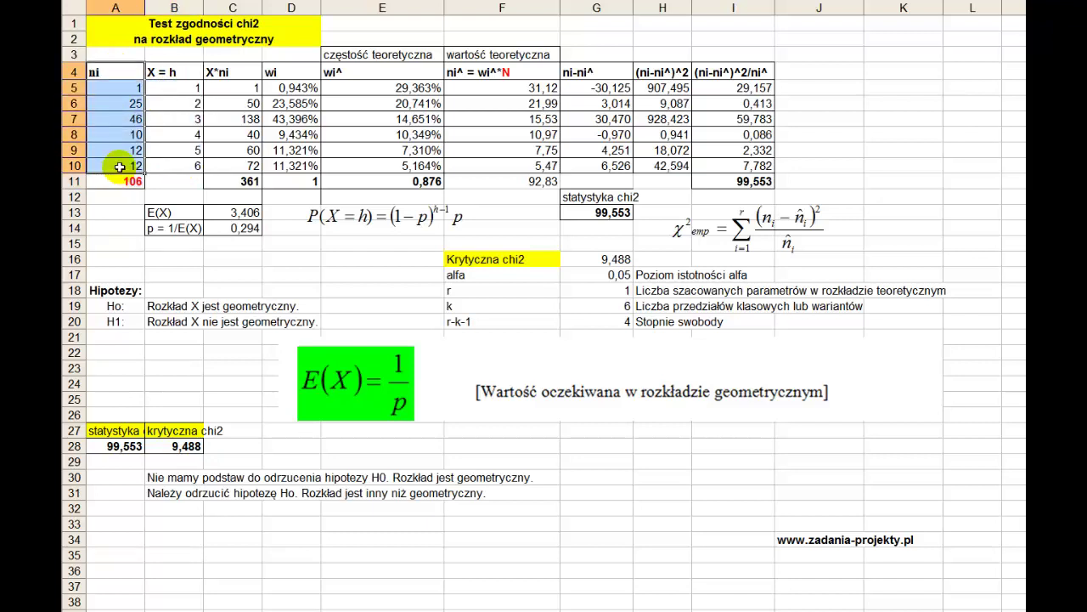
{"action": "left_click", "coordinate": [114, 180]}
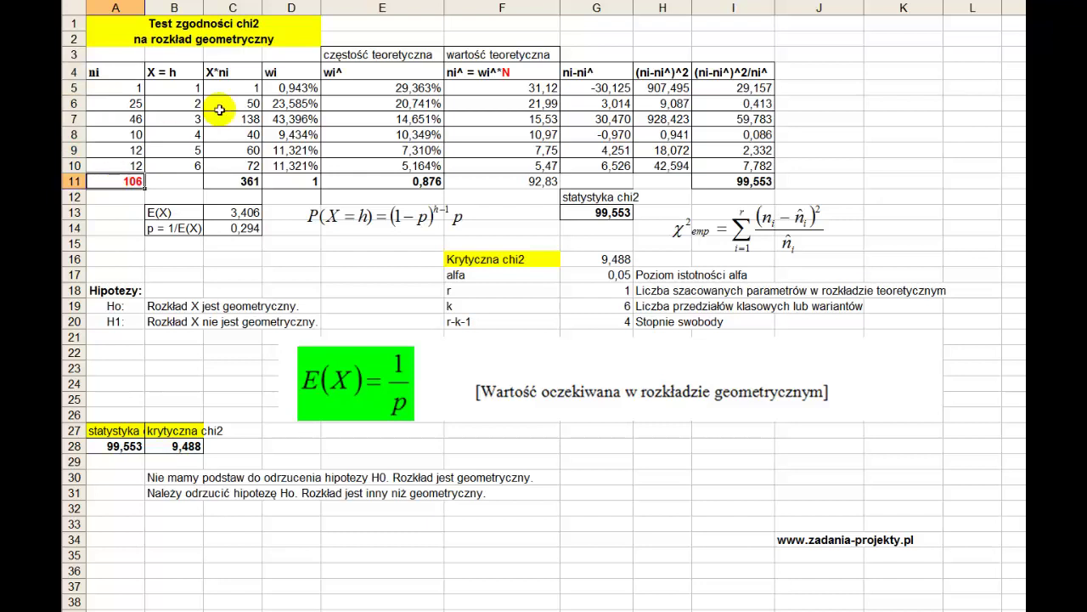
{"action": "left_click_drag", "start_coordinate": [293, 88], "coordinate": [297, 164]}
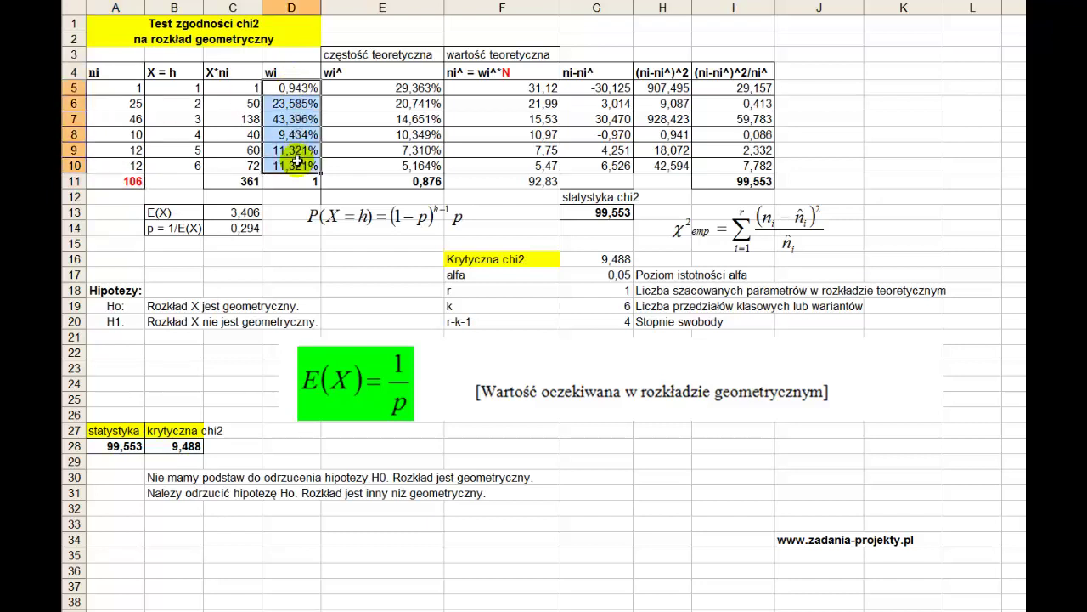
Review the wi percentage formulas and the wi column sum of 1 without changing them.
{"action": "double_click", "coordinate": [283, 89]}
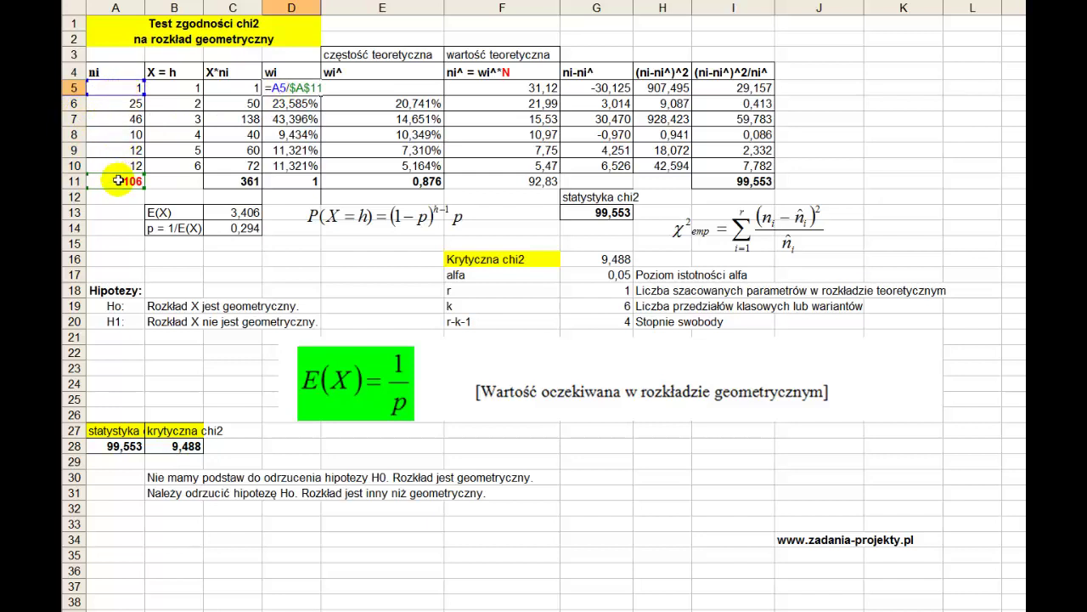
{"action": "key", "text": "Return"}
{"action": "left_click", "coordinate": [287, 87]}
{"action": "left_click_drag", "start_coordinate": [287, 87], "coordinate": [282, 165]}
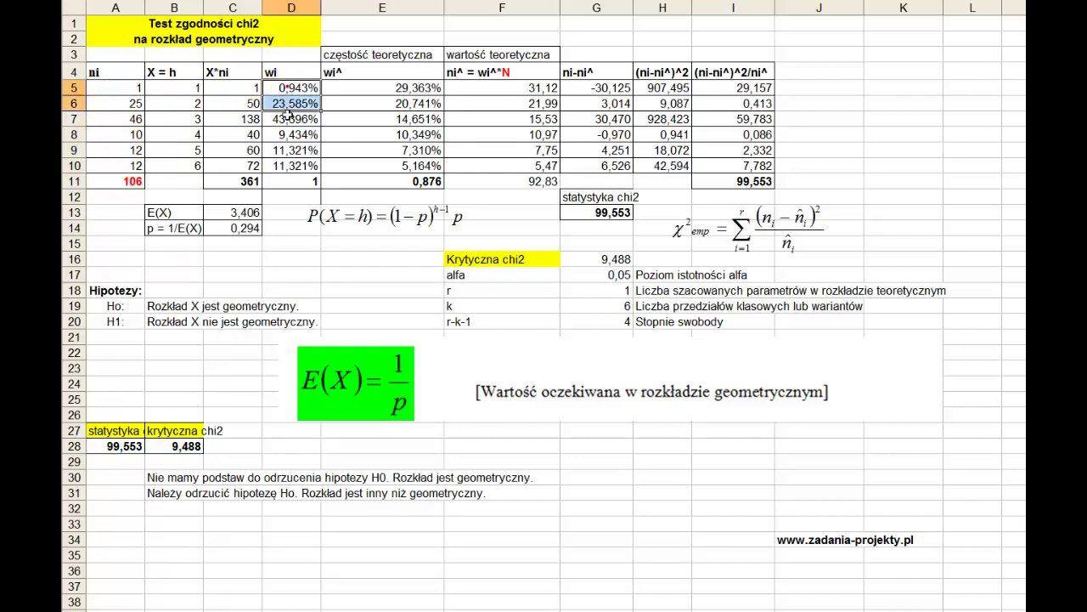
{"action": "left_click", "coordinate": [275, 182]}
{"action": "double_click", "coordinate": [275, 183]}
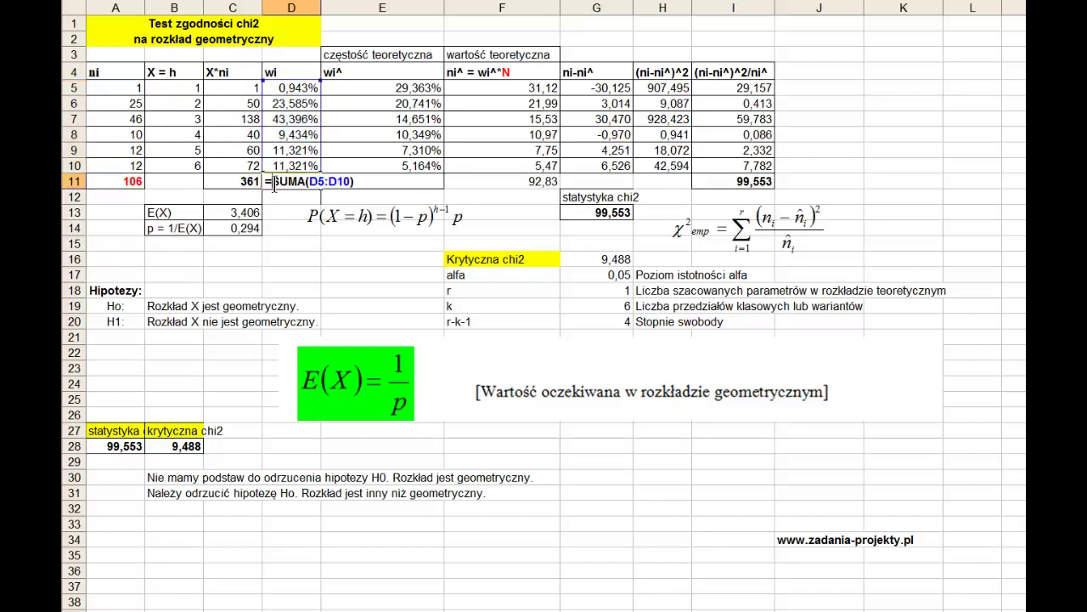
{"action": "key", "text": "Escape"}
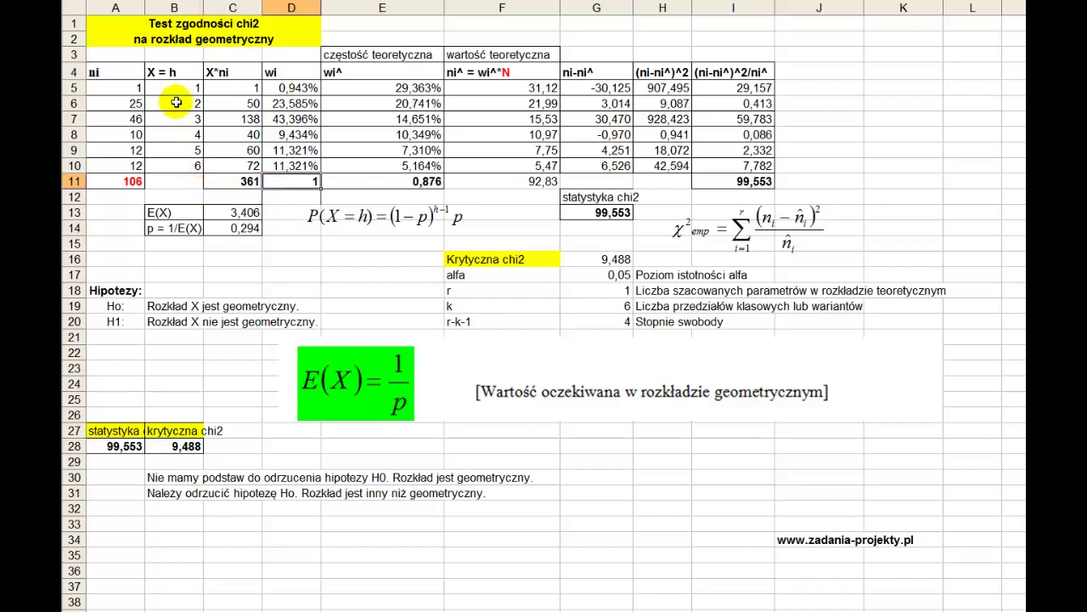
Point out the H0 and H1 hypotheses, the 0,05 significance level and the chi-square formula image.
{"action": "left_click", "coordinate": [123, 306]}
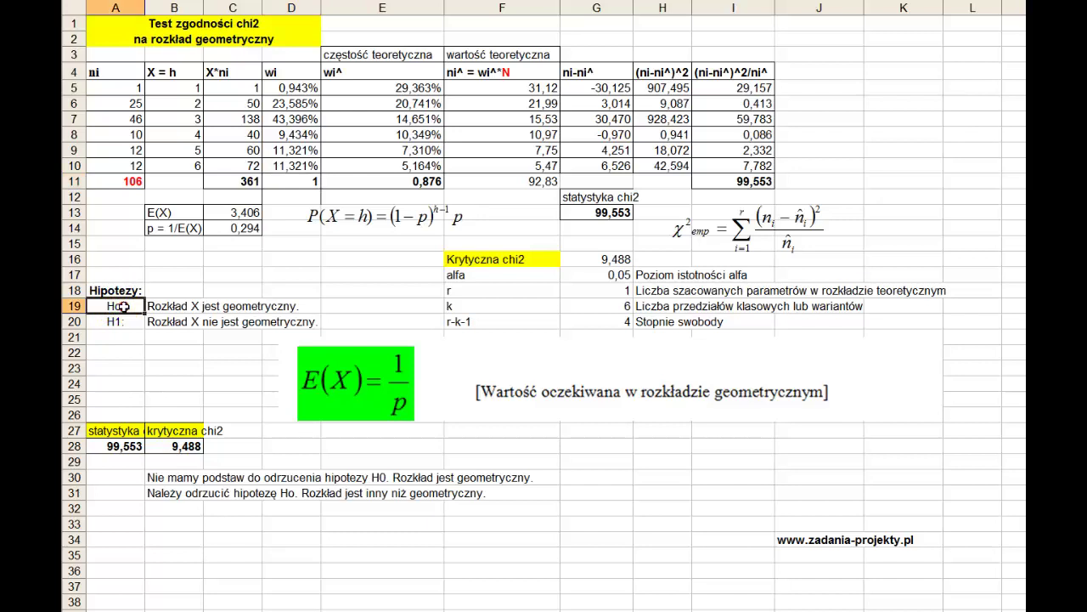
{"action": "left_click", "coordinate": [178, 304]}
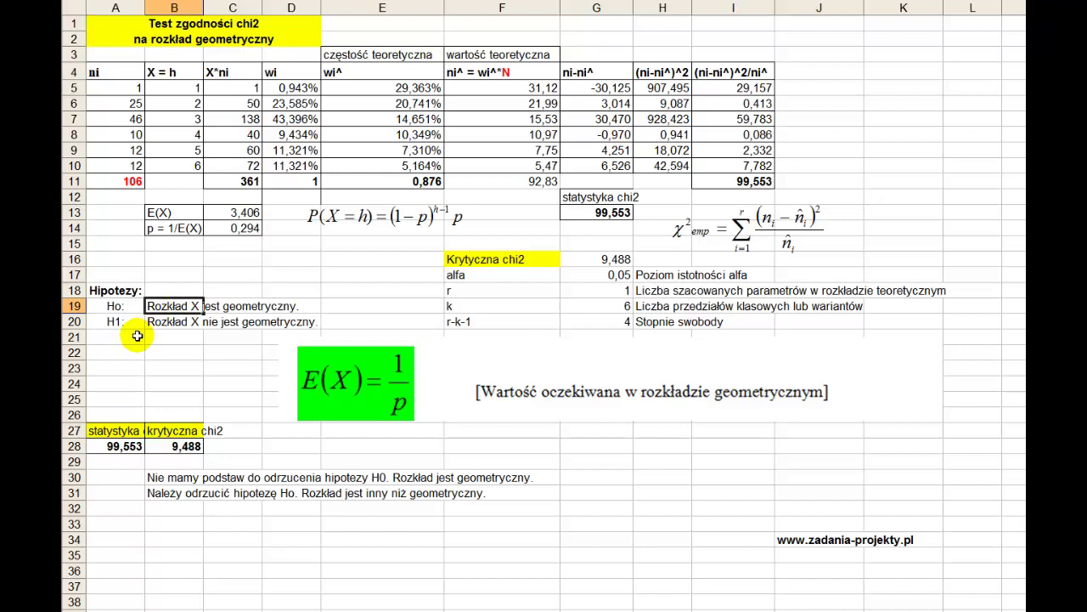
{"action": "left_click", "coordinate": [108, 320]}
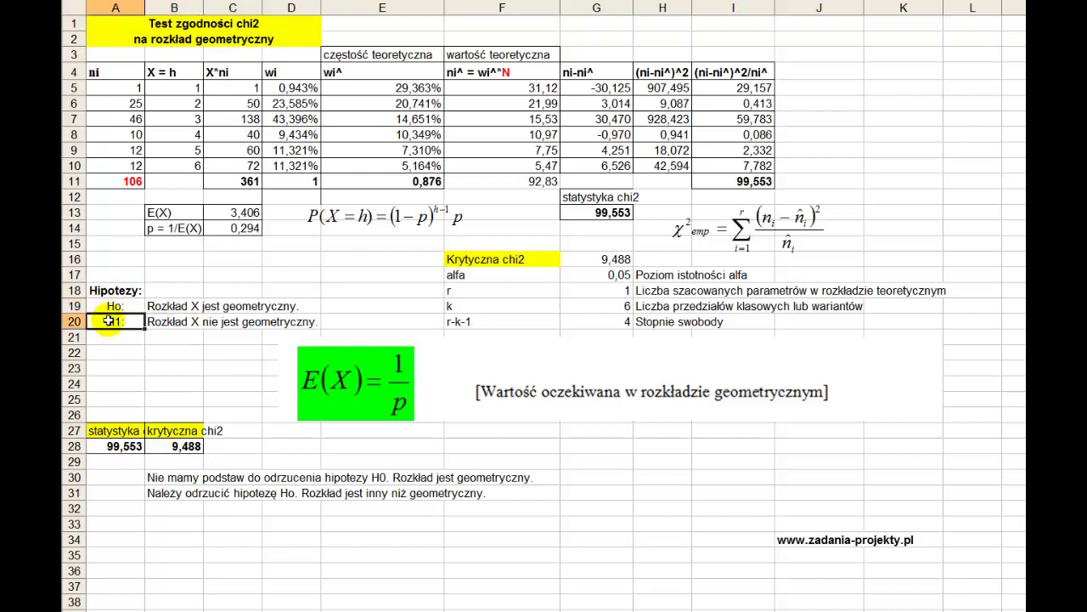
{"action": "left_click", "coordinate": [175, 325]}
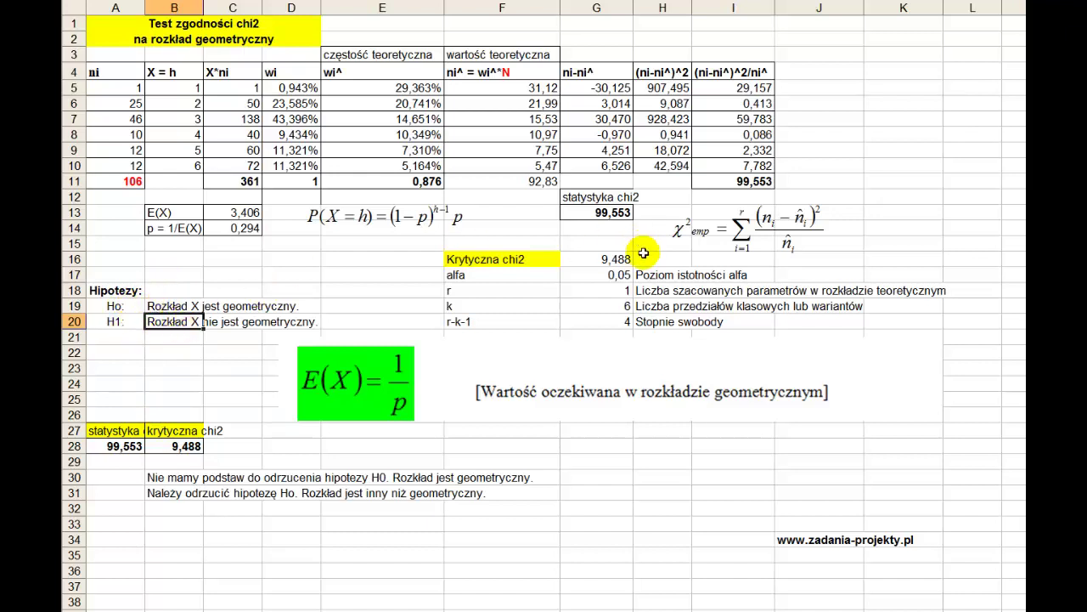
{"action": "left_click", "coordinate": [591, 278]}
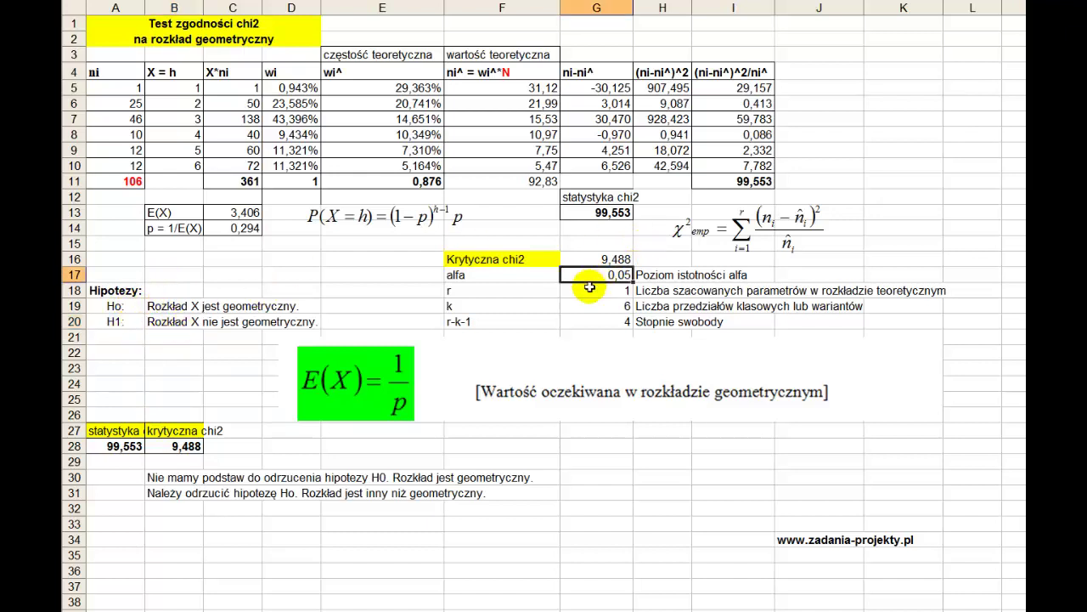
{"action": "left_click", "coordinate": [729, 225]}
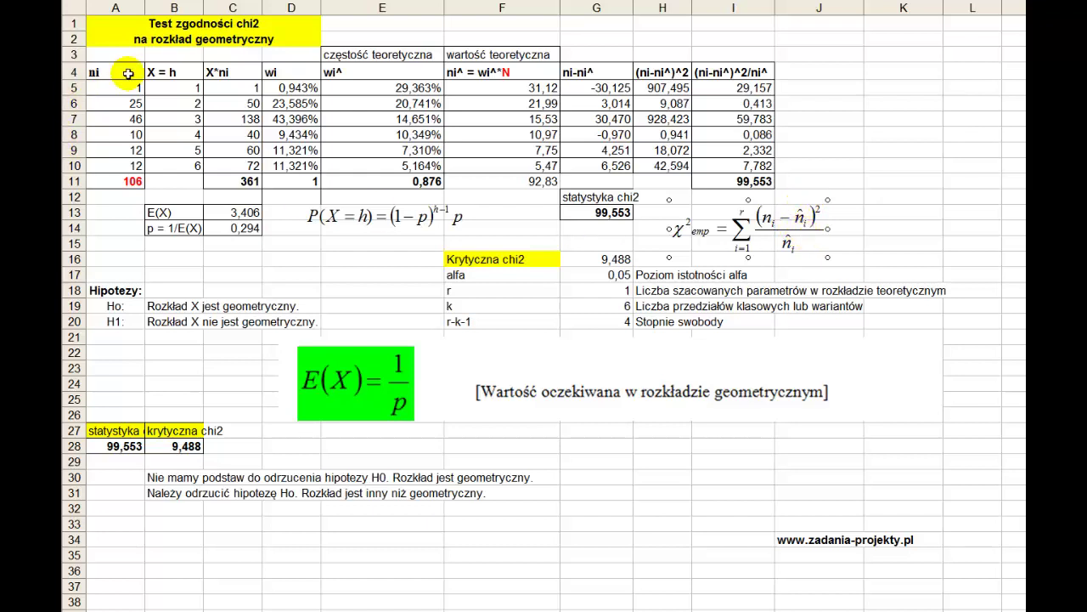
Highlight the observed counts, X = h values and theoretical counts, then the p = 1/E(X) label.
{"action": "left_click_drag", "start_coordinate": [123, 86], "coordinate": [123, 166]}
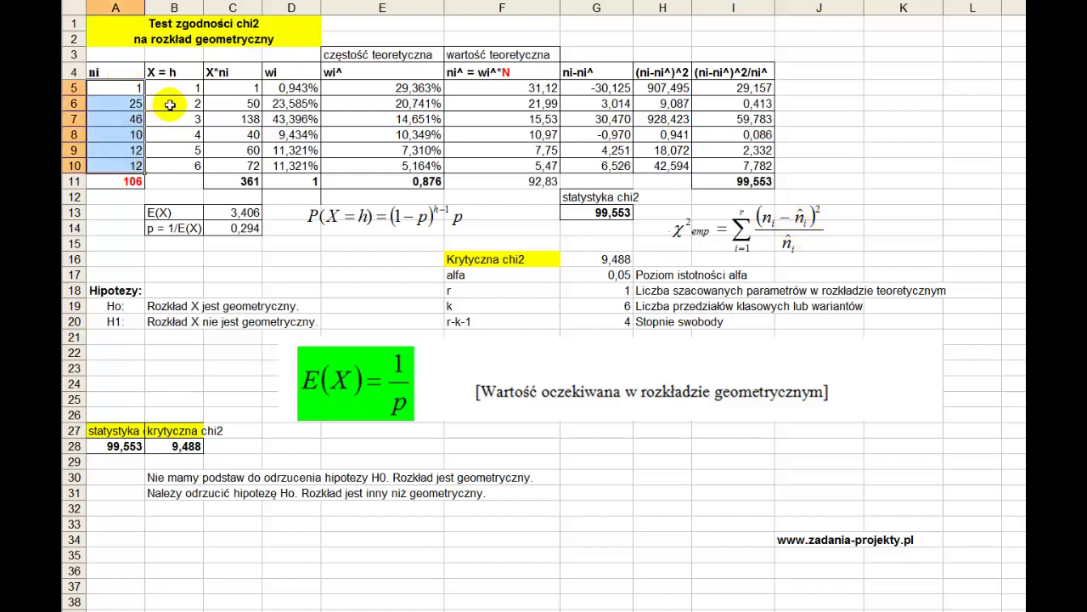
{"action": "left_click_drag", "start_coordinate": [170, 87], "coordinate": [175, 166]}
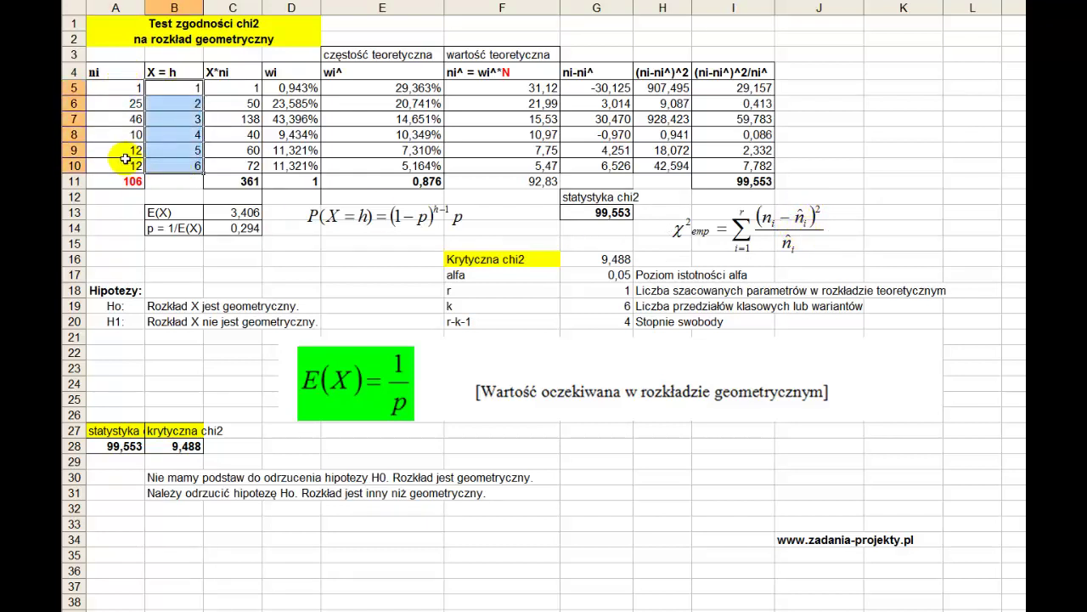
{"action": "left_click_drag", "start_coordinate": [128, 88], "coordinate": [136, 170]}
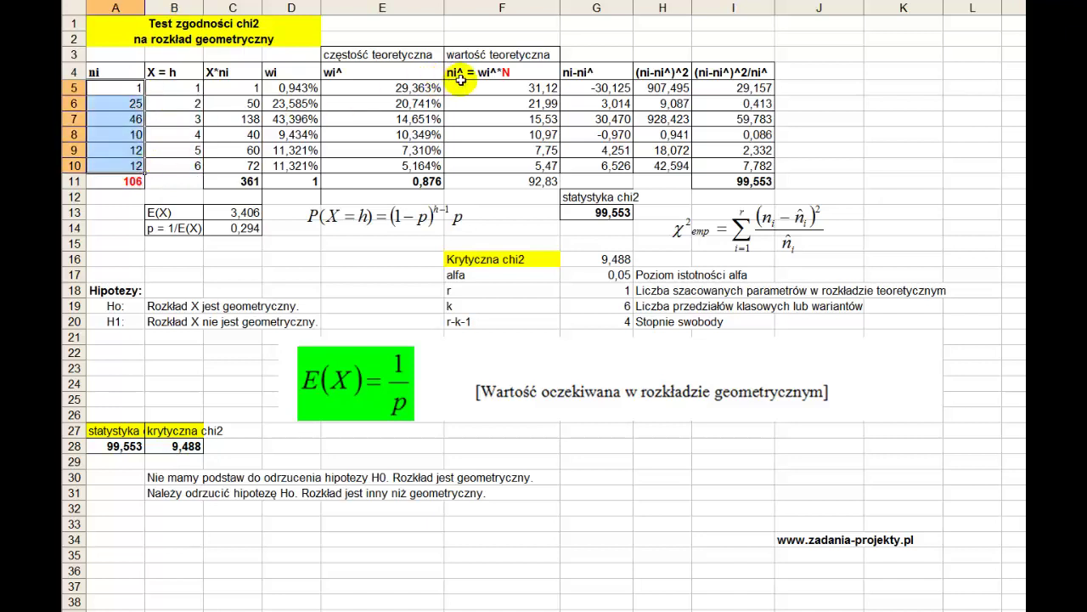
{"action": "left_click_drag", "start_coordinate": [463, 88], "coordinate": [510, 166]}
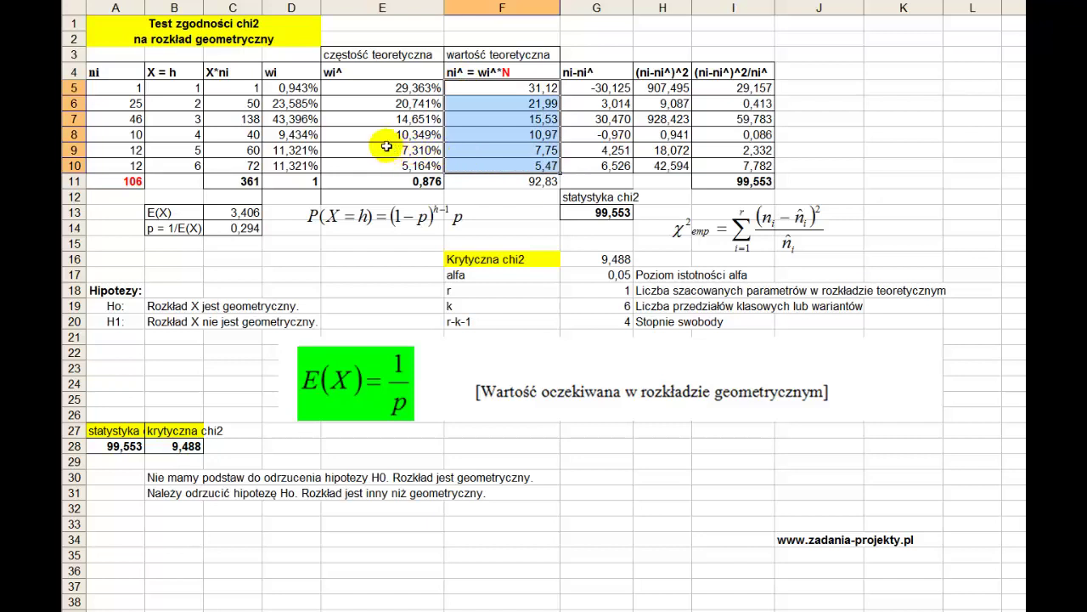
{"action": "left_click", "coordinate": [345, 55]}
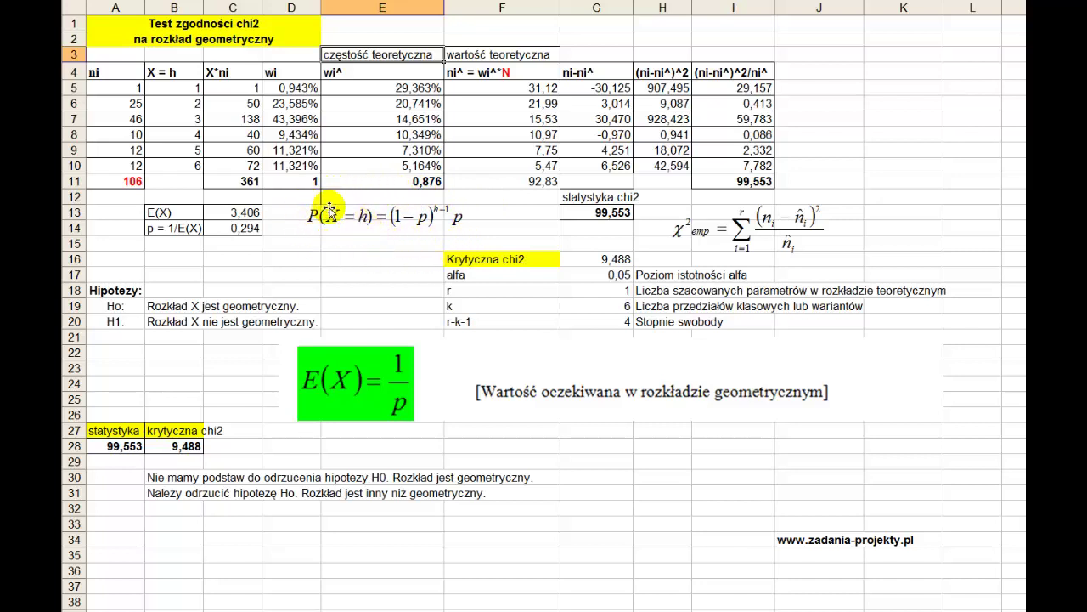
{"action": "left_click_drag", "start_coordinate": [185, 88], "coordinate": [179, 159]}
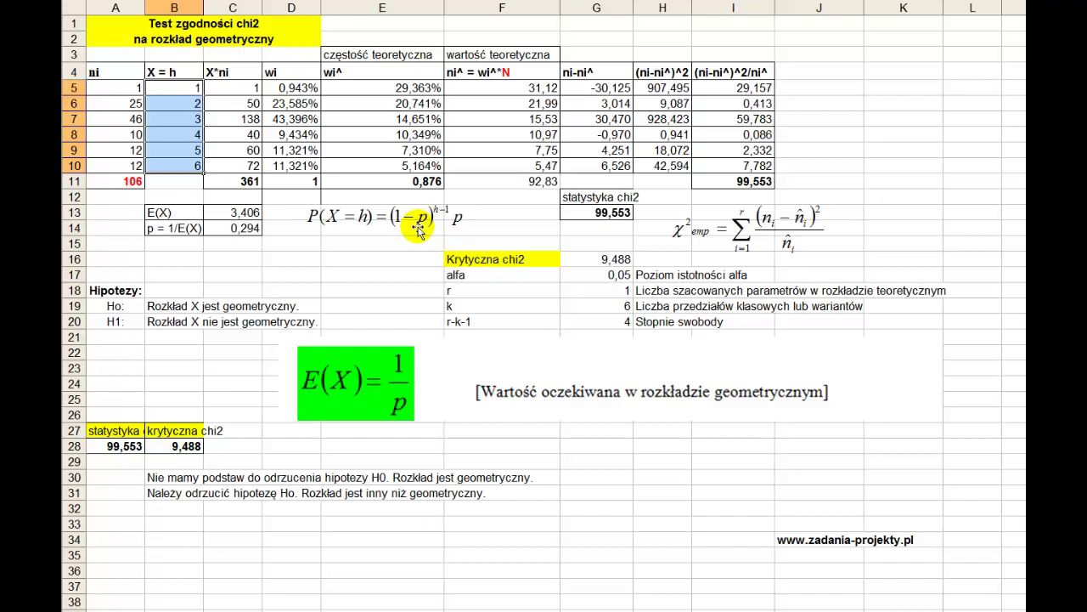
{"action": "left_click", "coordinate": [157, 236]}
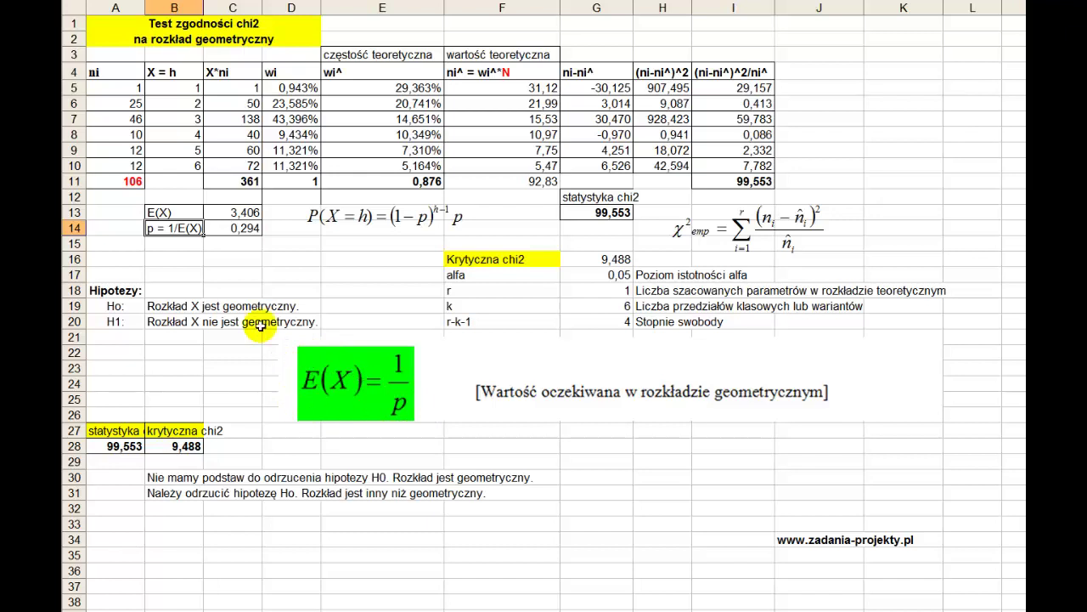
Review the estimated p of 0,294 and the C13 E(X) formula referencing C11.
{"action": "left_click_drag", "start_coordinate": [170, 88], "coordinate": [167, 165]}
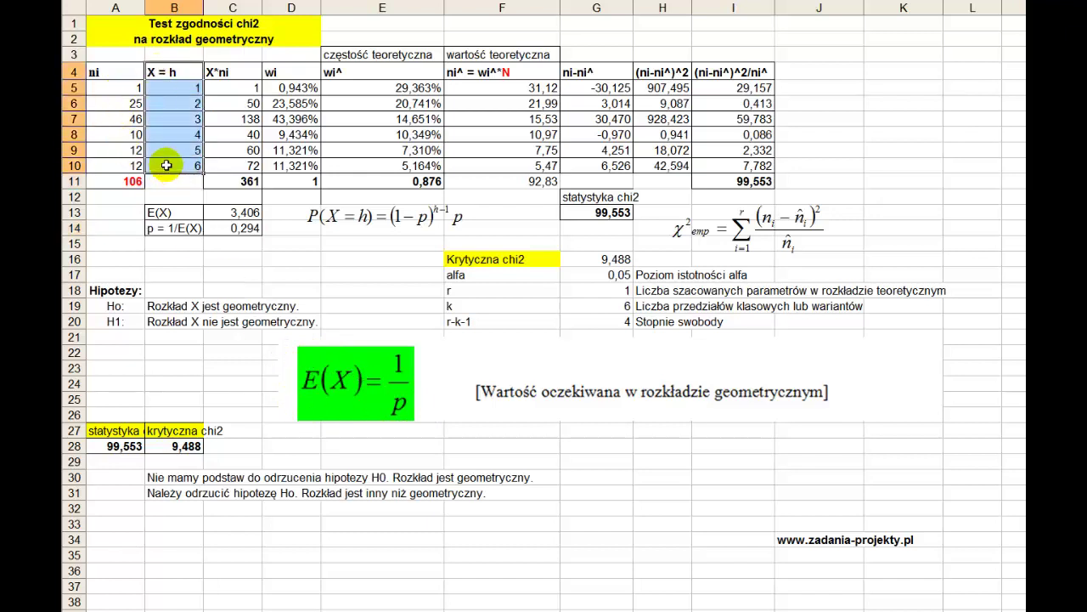
{"action": "left_click_drag", "start_coordinate": [120, 83], "coordinate": [121, 167]}
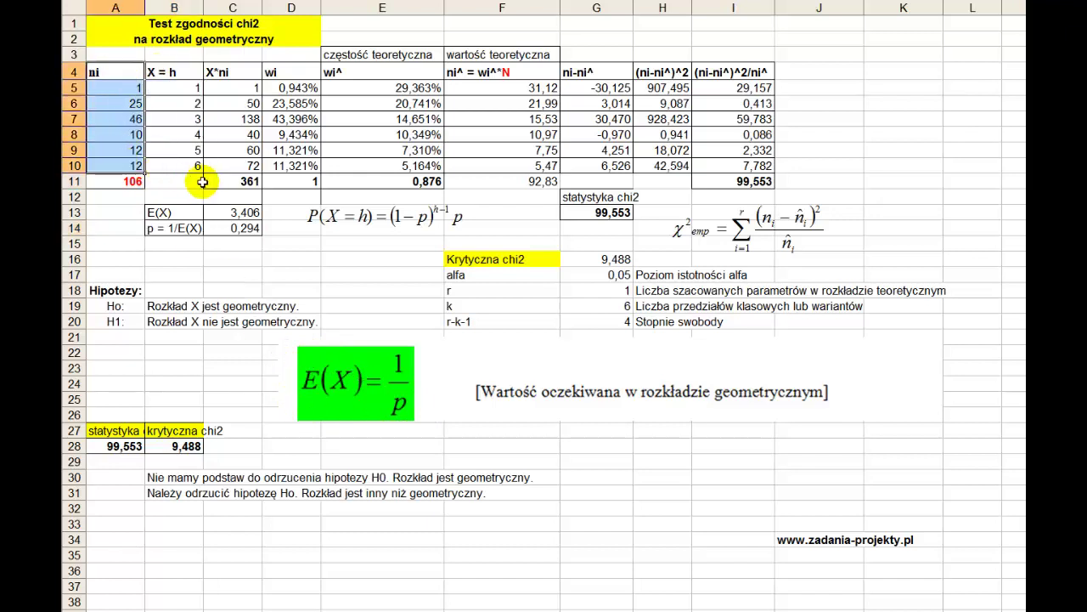
{"action": "left_click", "coordinate": [230, 228]}
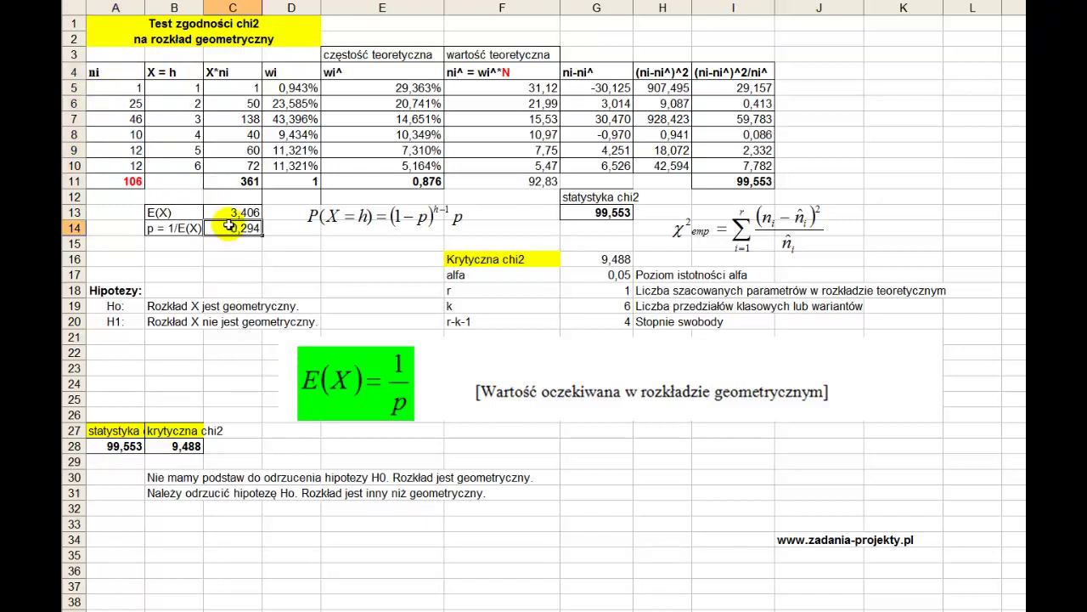
{"action": "left_click", "coordinate": [169, 226]}
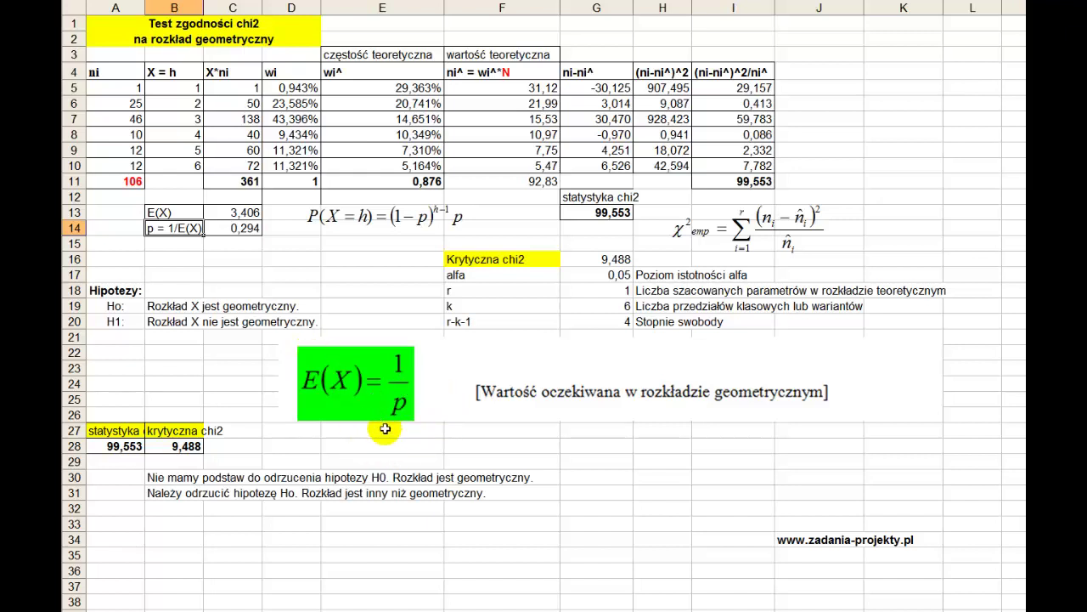
{"action": "double_click", "coordinate": [213, 213]}
{"action": "left_click", "coordinate": [212, 217]}
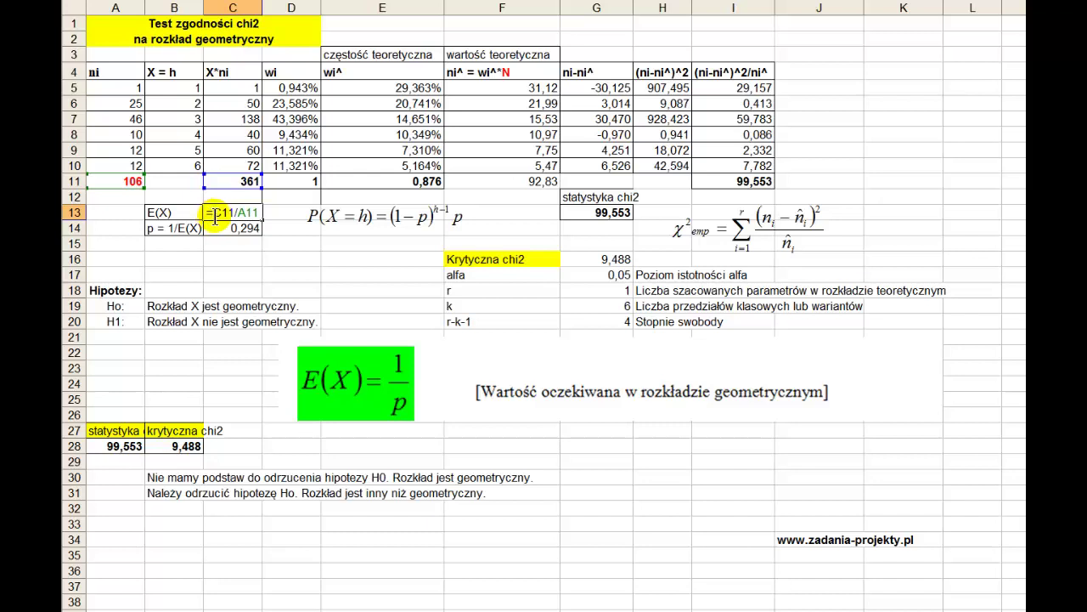
{"action": "left_click_drag", "start_coordinate": [215, 216], "coordinate": [229, 212]}
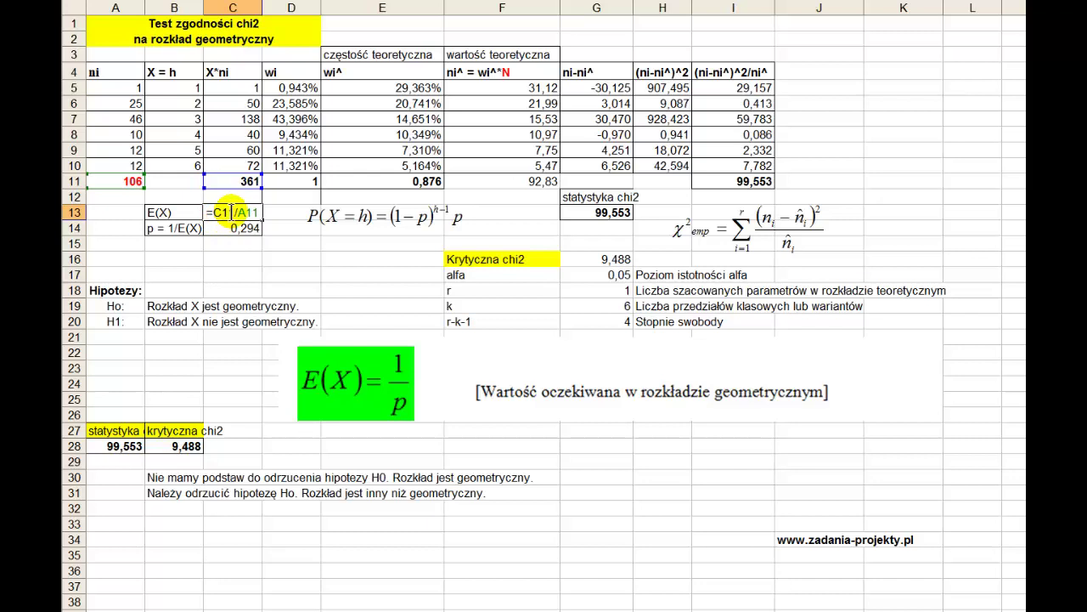
{"action": "left_click", "coordinate": [218, 87]}
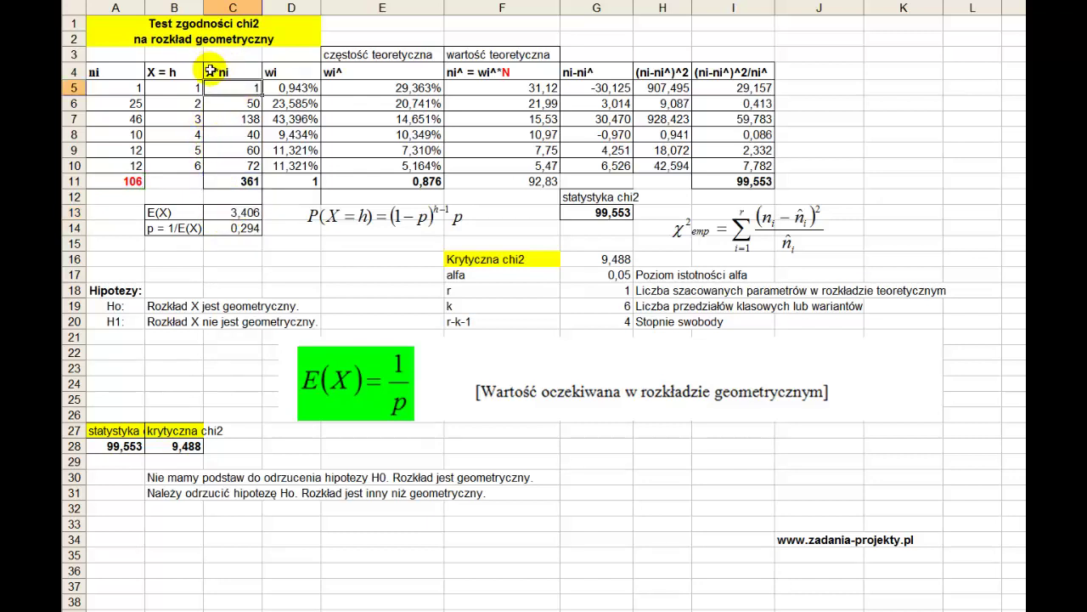
Trace E(X) through X = h in B5:B10, ni counts, X*ni products C5:C10 and the C11 sum.
{"action": "left_click_drag", "start_coordinate": [167, 89], "coordinate": [170, 164]}
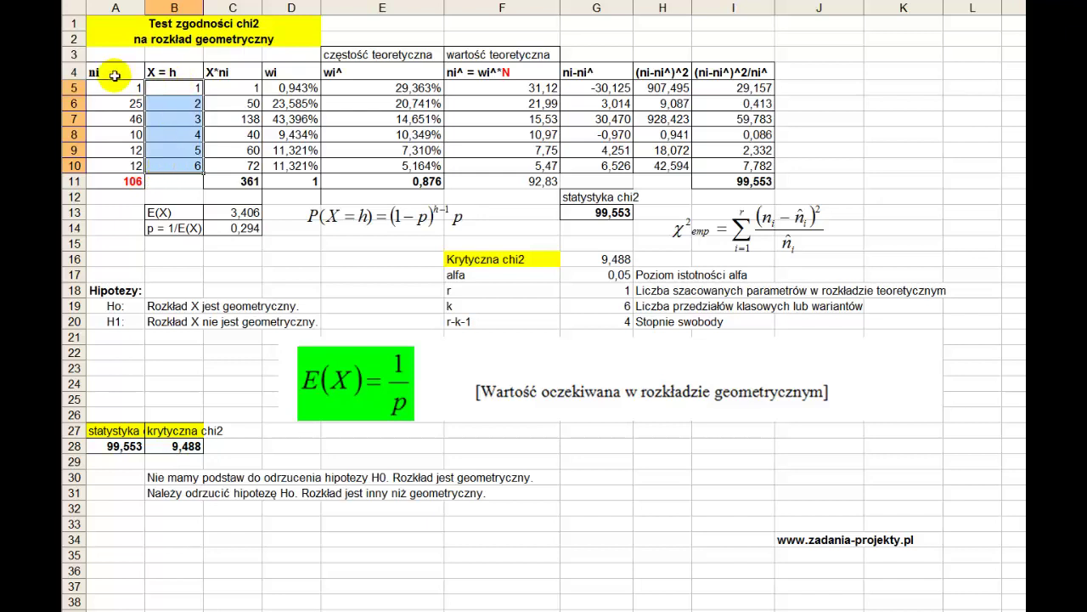
{"action": "left_click_drag", "start_coordinate": [119, 103], "coordinate": [119, 166]}
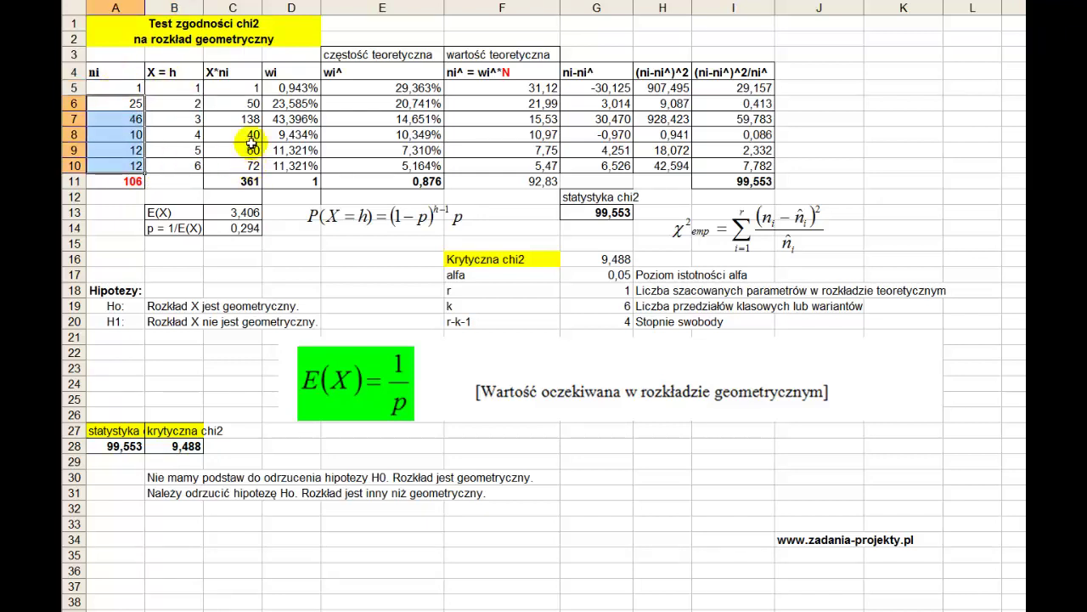
{"action": "left_click", "coordinate": [255, 88]}
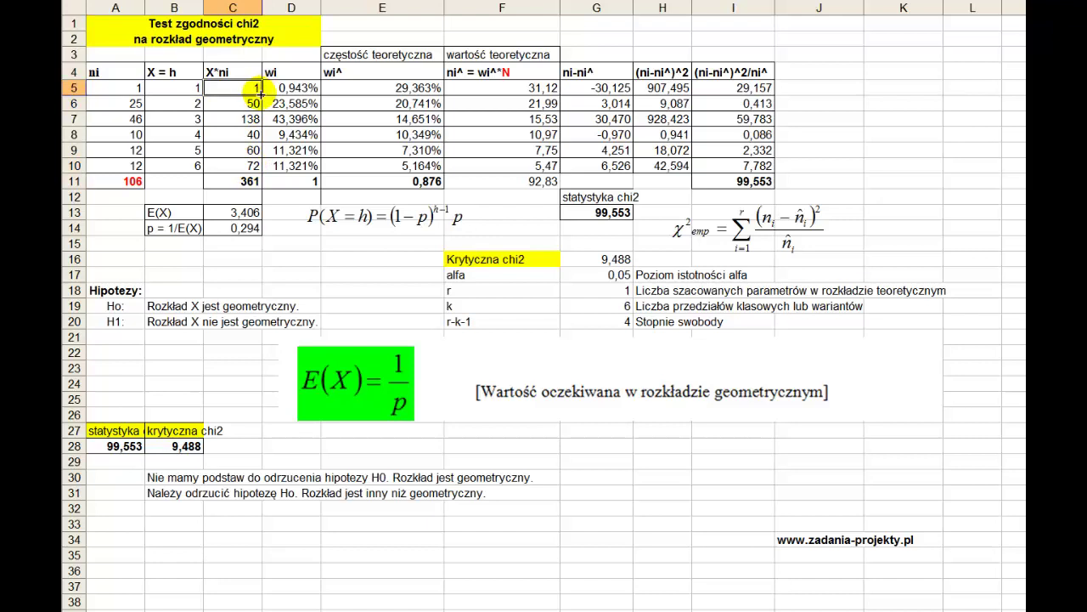
{"action": "left_click_drag", "start_coordinate": [255, 88], "coordinate": [248, 165]}
{"action": "double_click", "coordinate": [243, 181]}
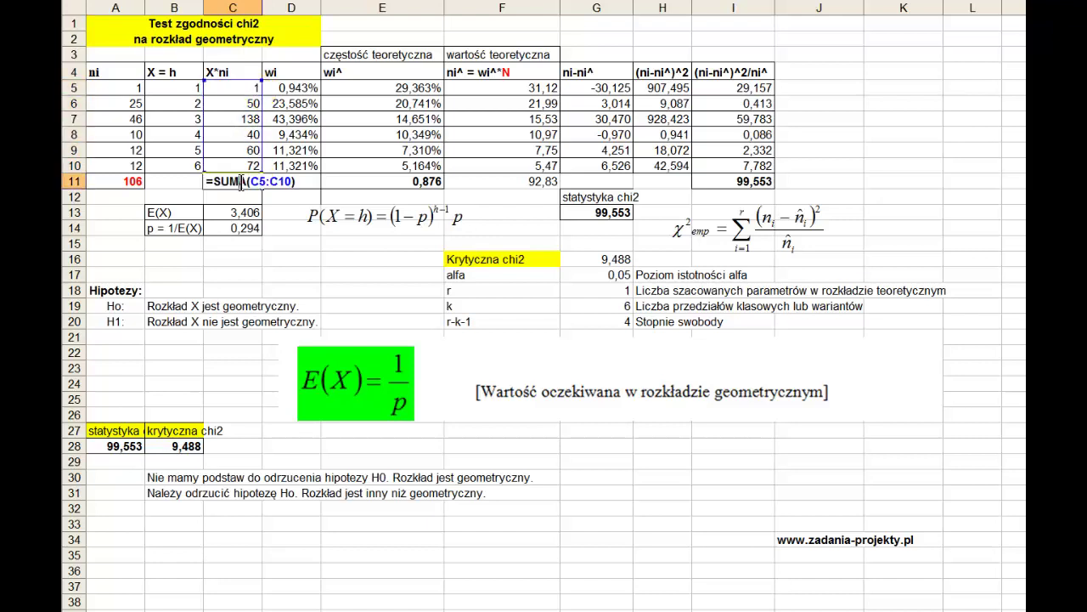
{"action": "left_click", "coordinate": [113, 185]}
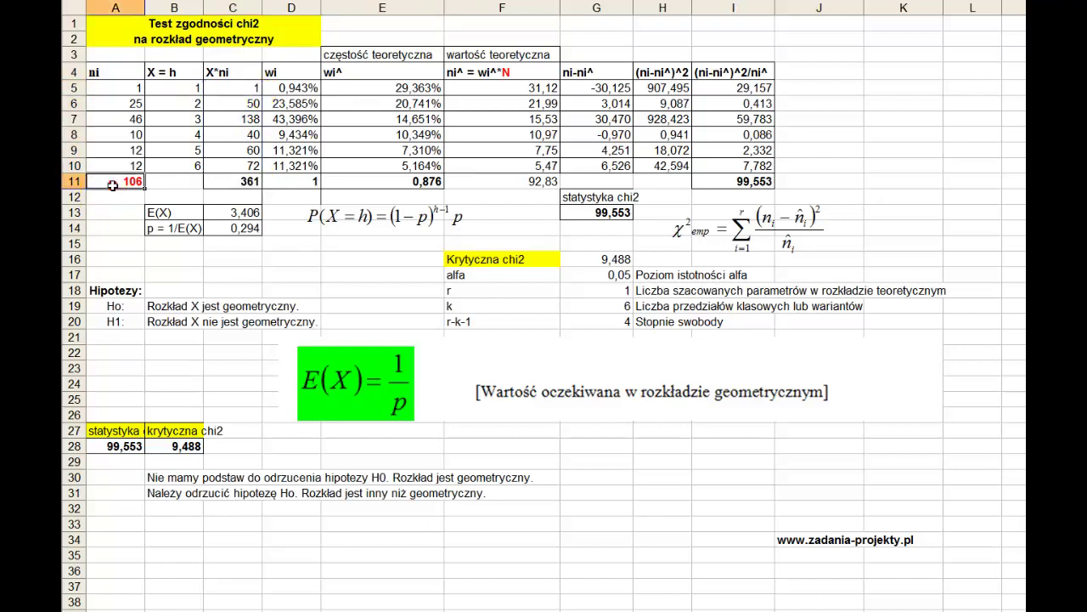
{"action": "left_click", "coordinate": [113, 170]}
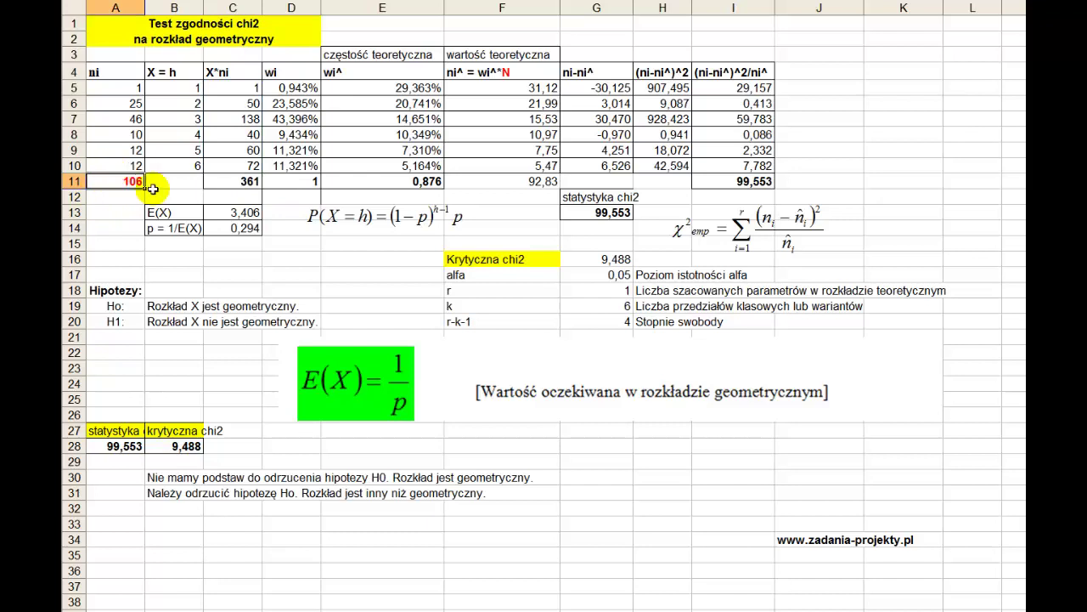
{"action": "double_click", "coordinate": [234, 212]}
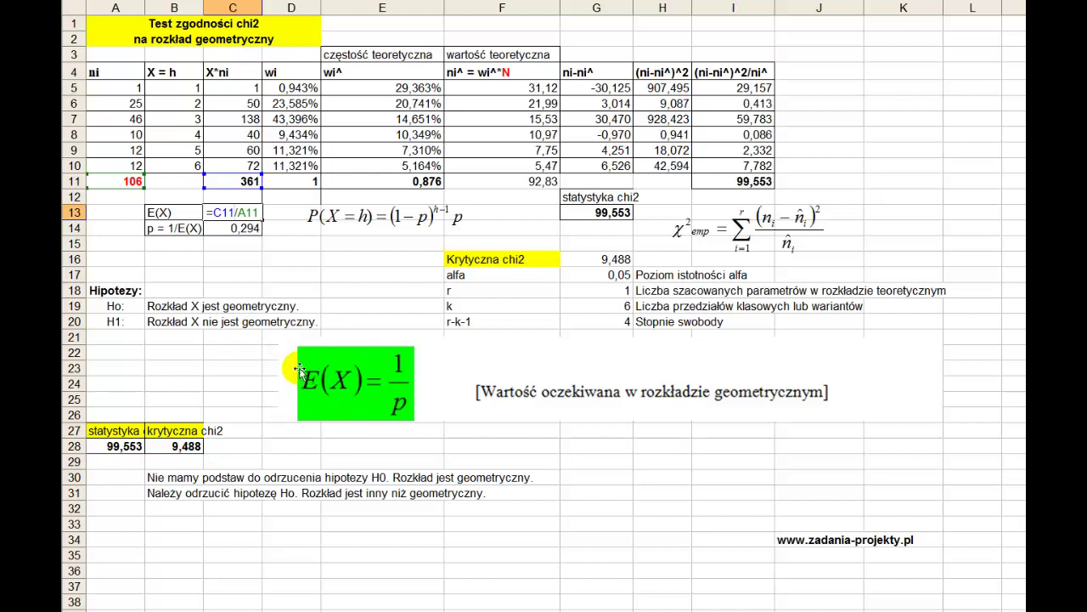
{"action": "key", "text": "Return"}
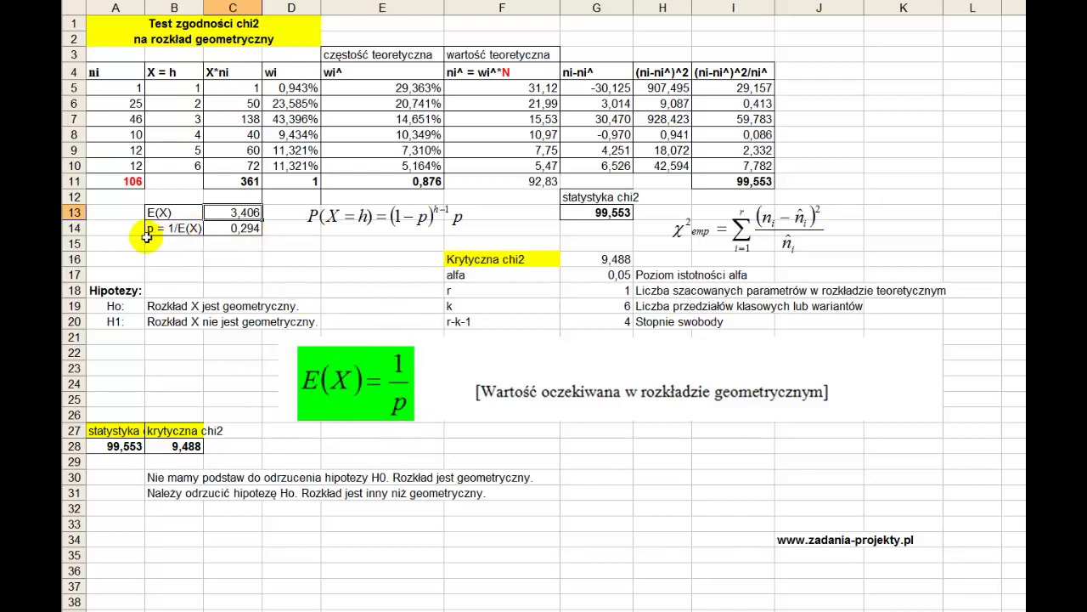
Review the C14 p formula, the wi percentages D5:D10, and the geometric probability formula in E5.
{"action": "double_click", "coordinate": [233, 230]}
{"action": "key", "text": "Escape"}
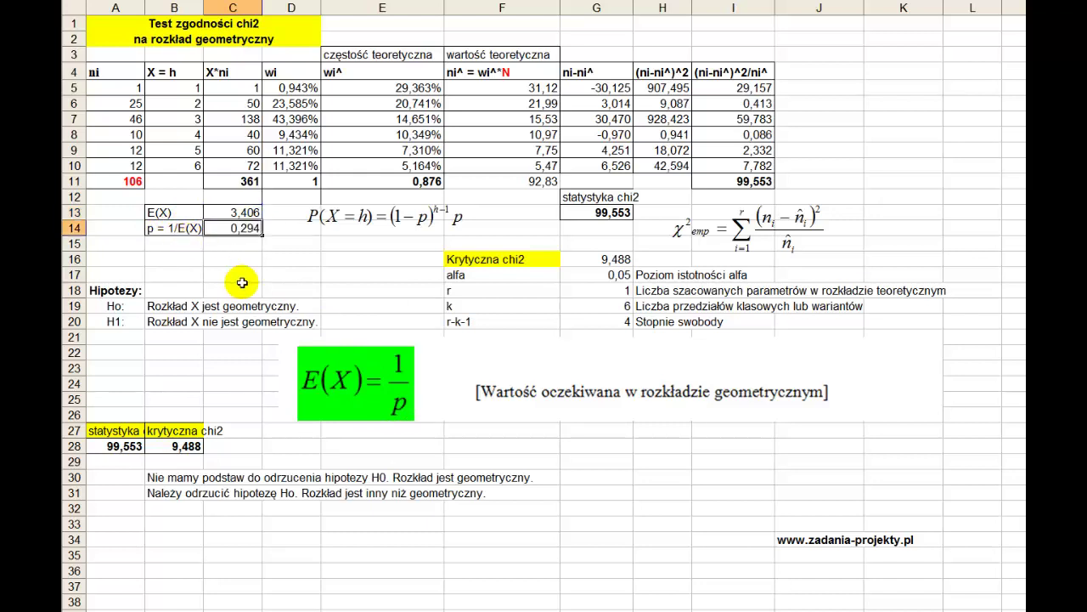
{"action": "left_click", "coordinate": [308, 76]}
{"action": "left_click_drag", "start_coordinate": [305, 89], "coordinate": [305, 171]}
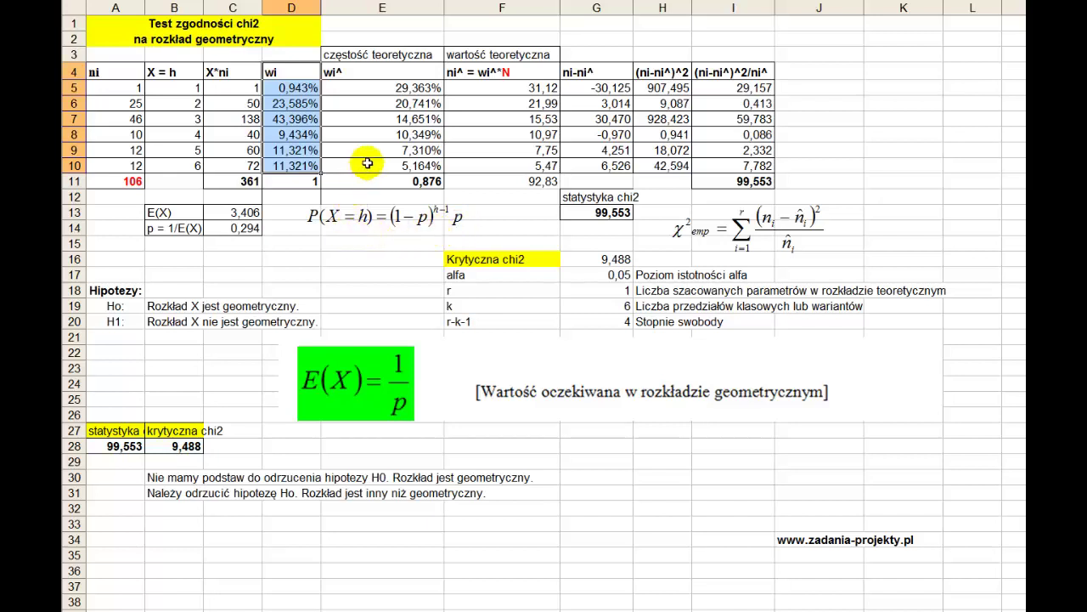
{"action": "left_click_drag", "start_coordinate": [367, 163], "coordinate": [367, 95]}
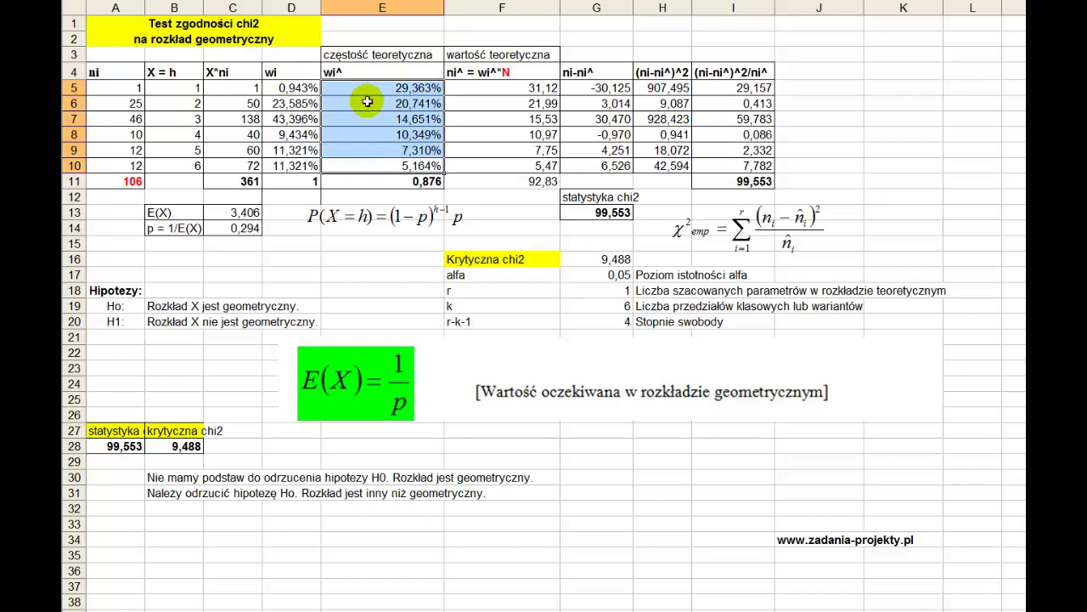
{"action": "double_click", "coordinate": [365, 88]}
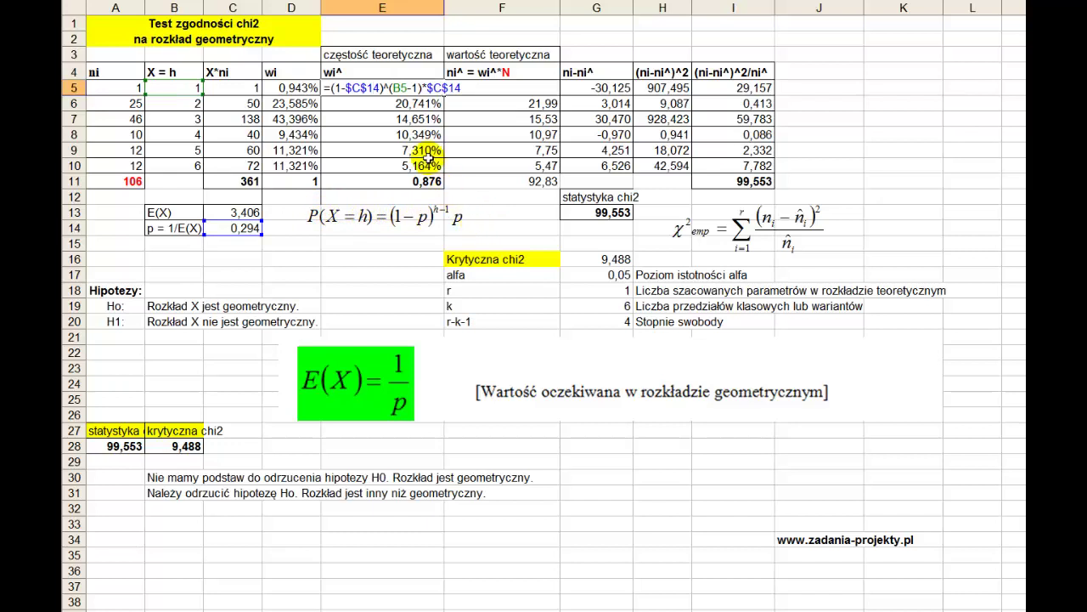
{"action": "key", "text": "Return"}
Review the wi^ results E5:E10 with their E11 sum, the column F theoretical counts and ni total 106.
{"action": "left_click_drag", "start_coordinate": [408, 89], "coordinate": [414, 164]}
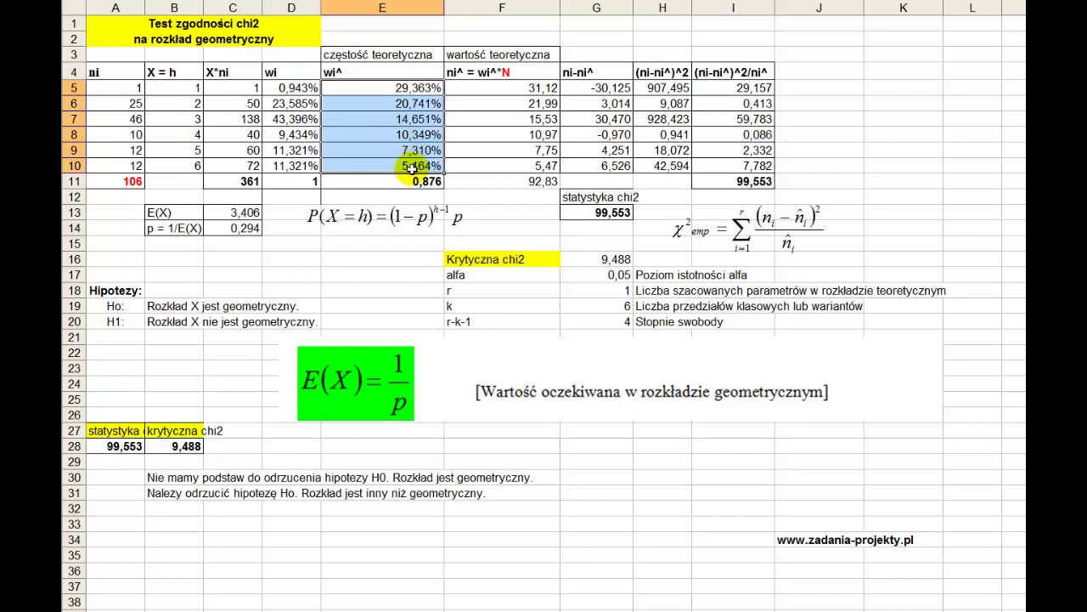
{"action": "left_click", "coordinate": [364, 180]}
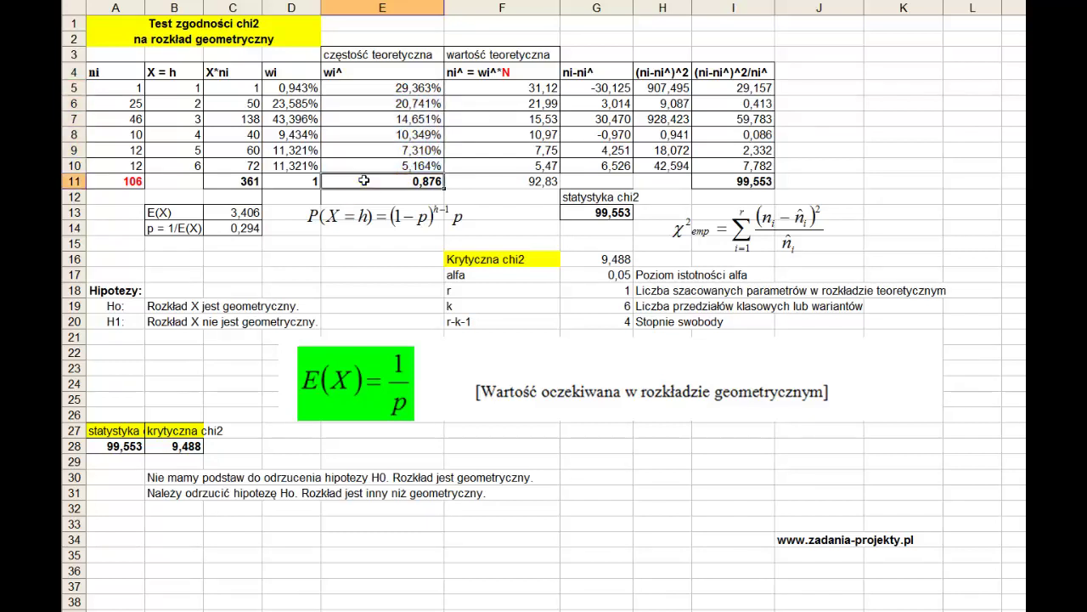
{"action": "double_click", "coordinate": [363, 180]}
{"action": "key", "text": "Escape"}
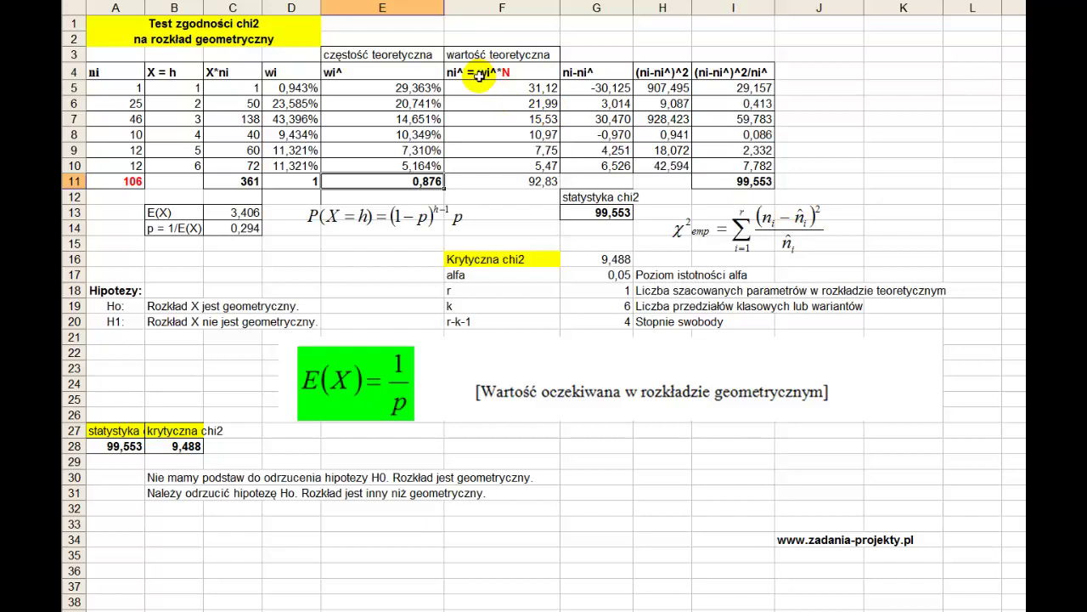
{"action": "left_click_drag", "start_coordinate": [384, 87], "coordinate": [382, 166]}
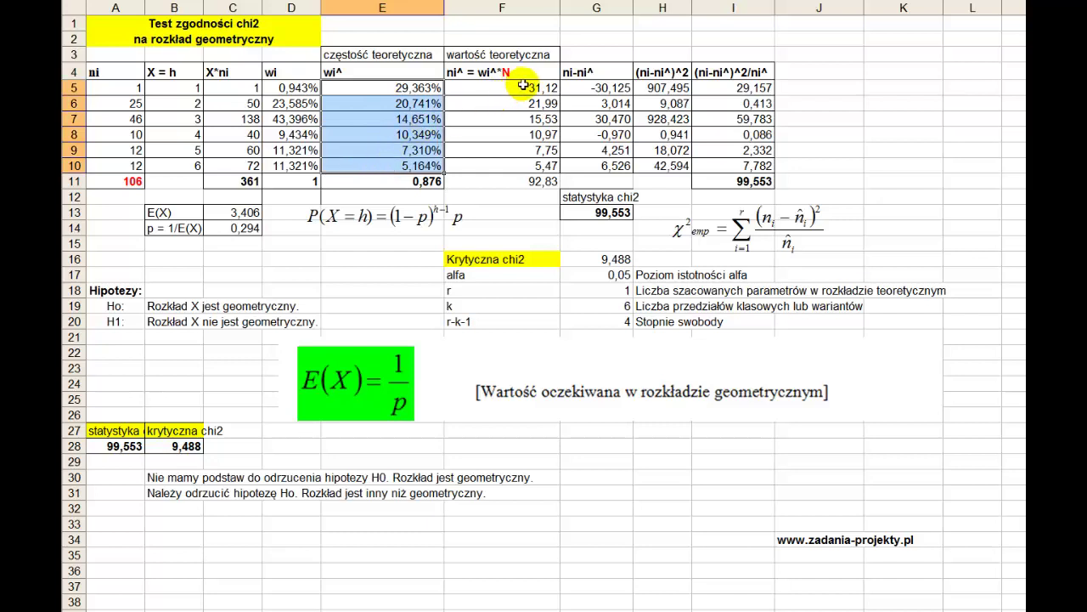
{"action": "left_click_drag", "start_coordinate": [508, 88], "coordinate": [525, 166]}
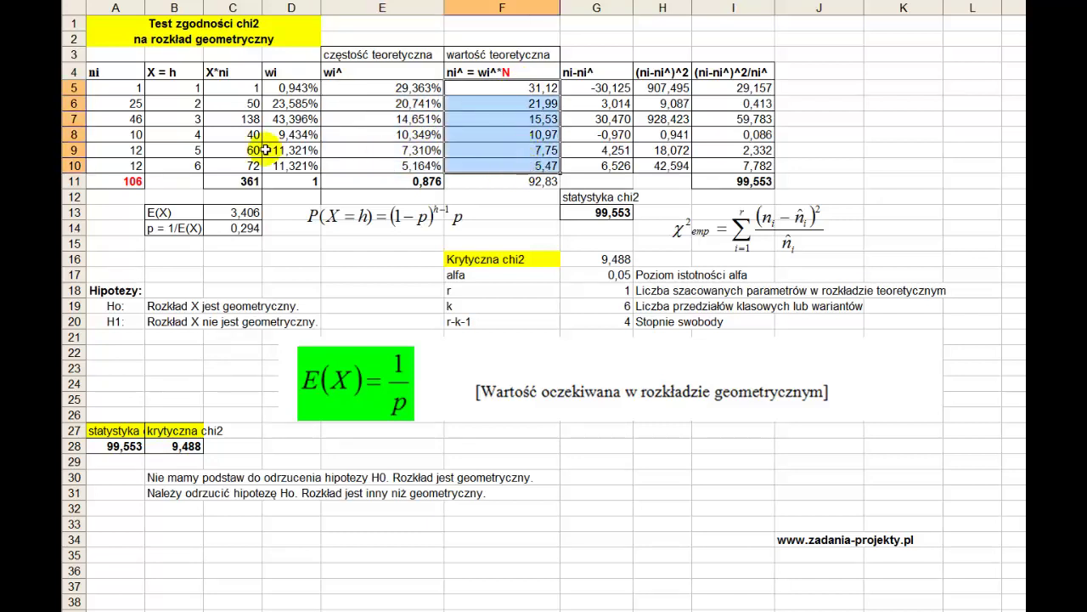
{"action": "left_click", "coordinate": [119, 180]}
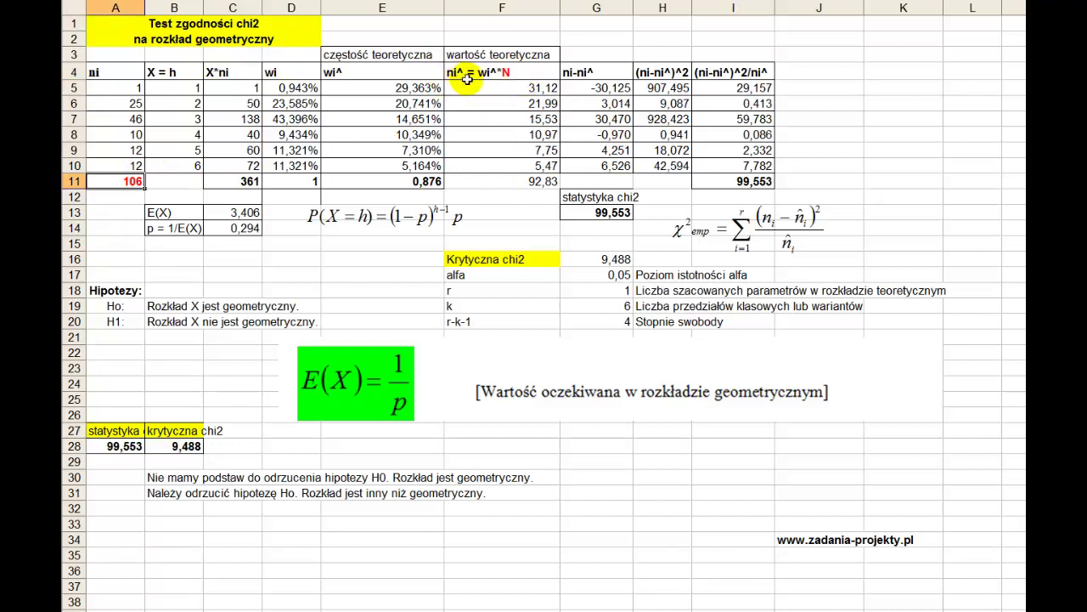
{"action": "left_click", "coordinate": [371, 74]}
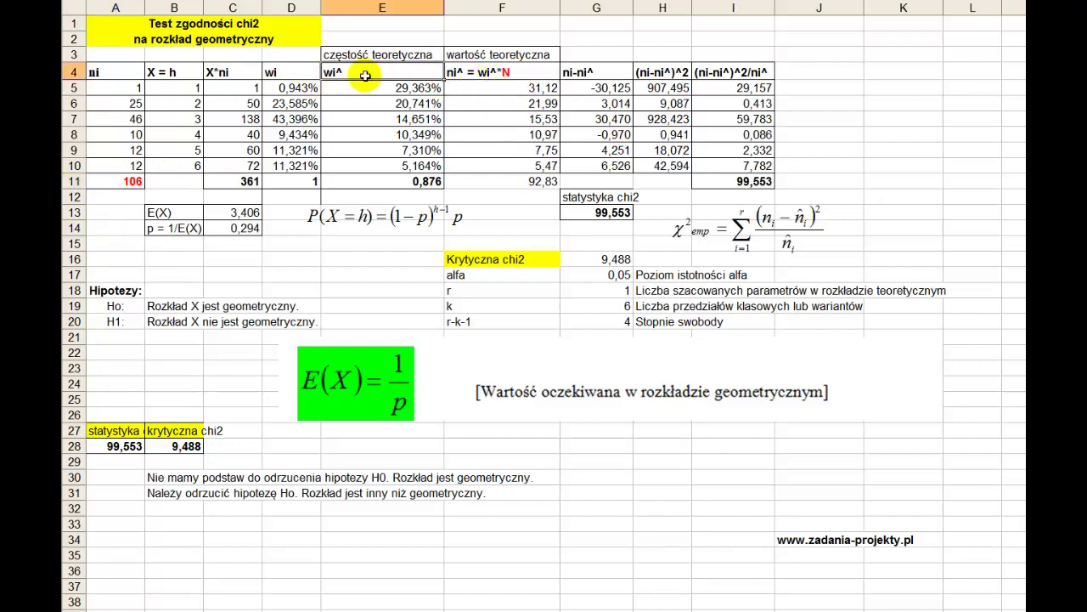
{"action": "left_click", "coordinate": [121, 181]}
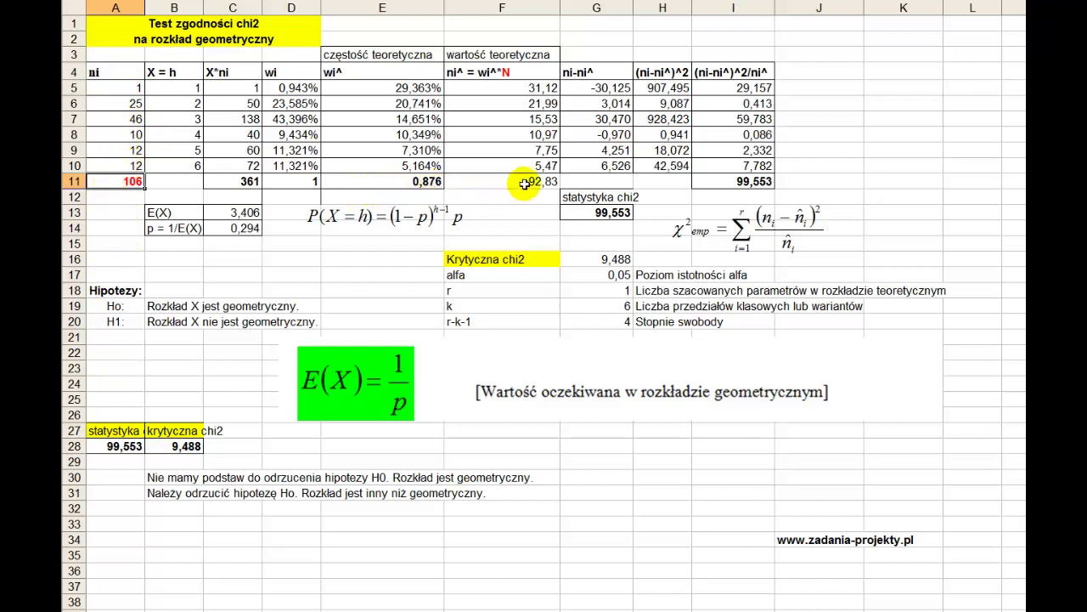
Select the theoretical values F5:F10 together with the observed counts A5:A10.
{"action": "left_click_drag", "start_coordinate": [518, 87], "coordinate": [518, 164]}
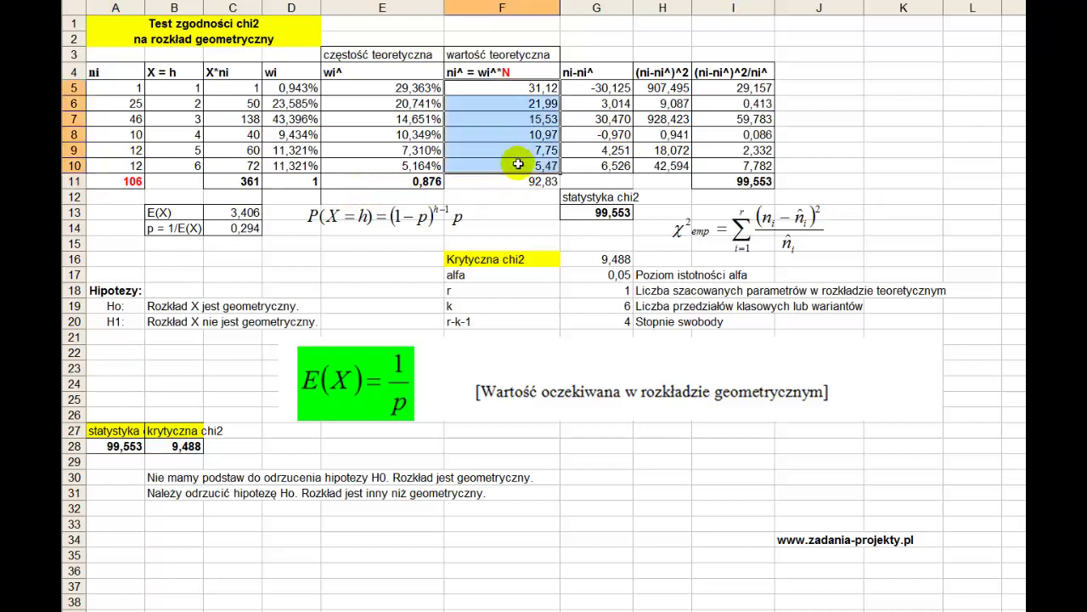
{"action": "left_click", "coordinate": [508, 181]}
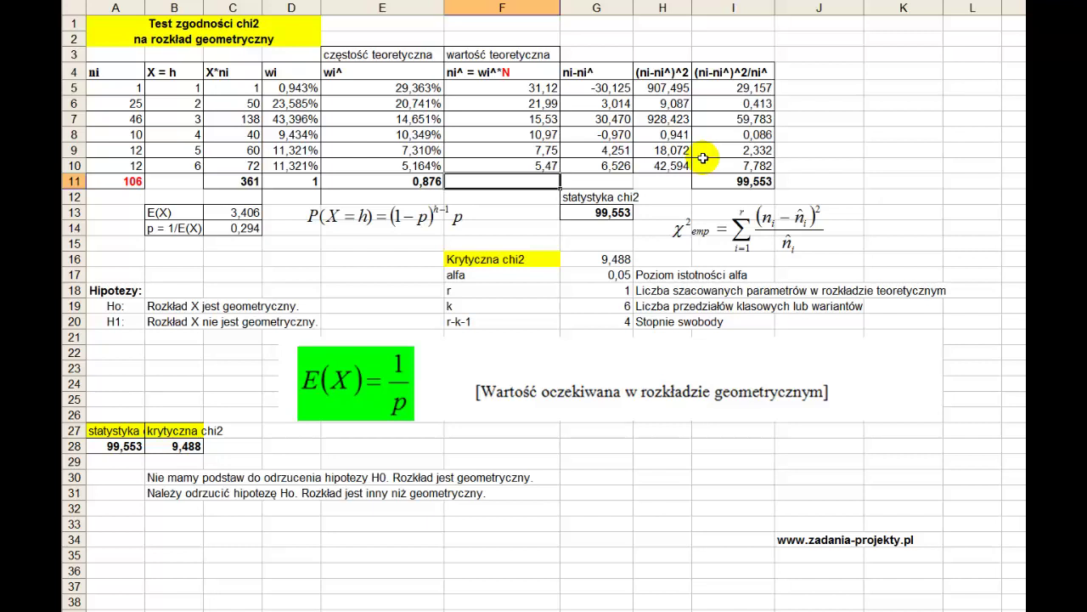
{"action": "left_click_drag", "start_coordinate": [515, 88], "coordinate": [501, 164]}
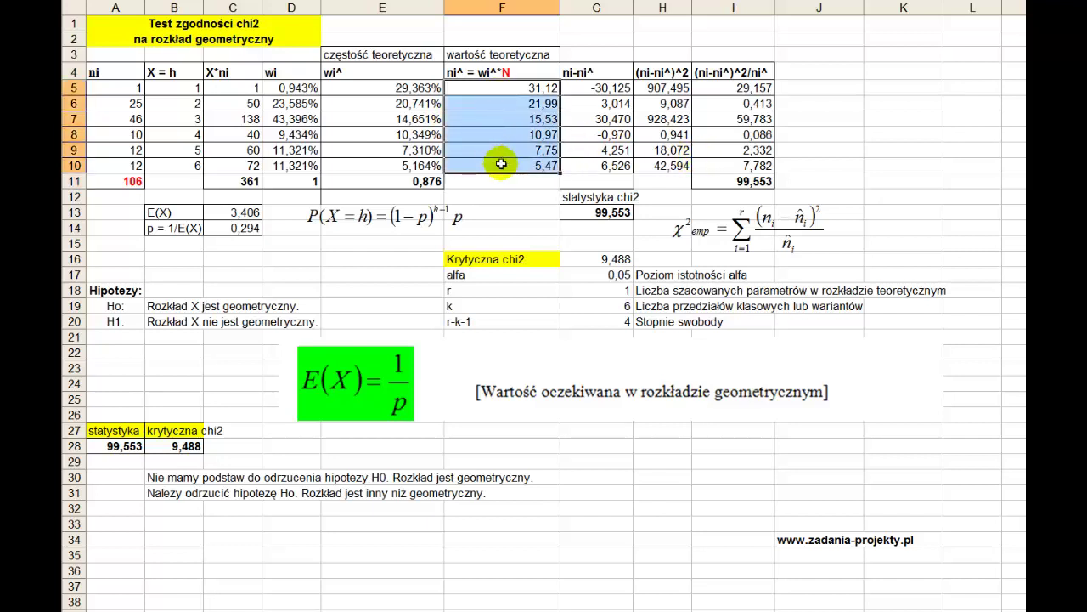
{"action": "left_click_drag", "start_coordinate": [116, 87], "coordinate": [116, 166], "text": "ctrl"}
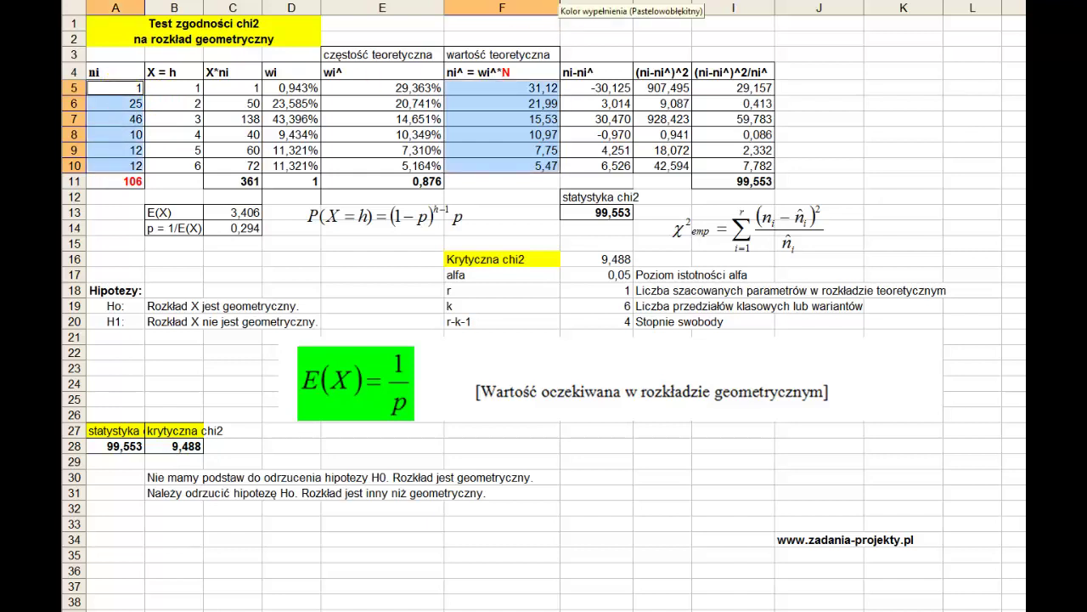
{"action": "left_click", "coordinate": [517, 186]}
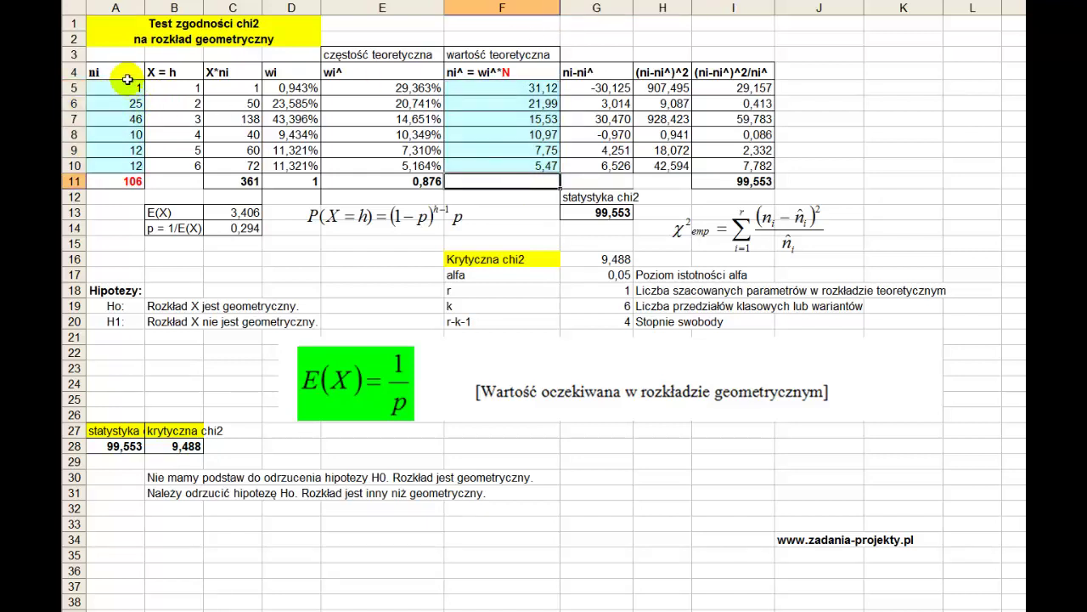
{"action": "left_click_drag", "start_coordinate": [116, 88], "coordinate": [116, 166]}
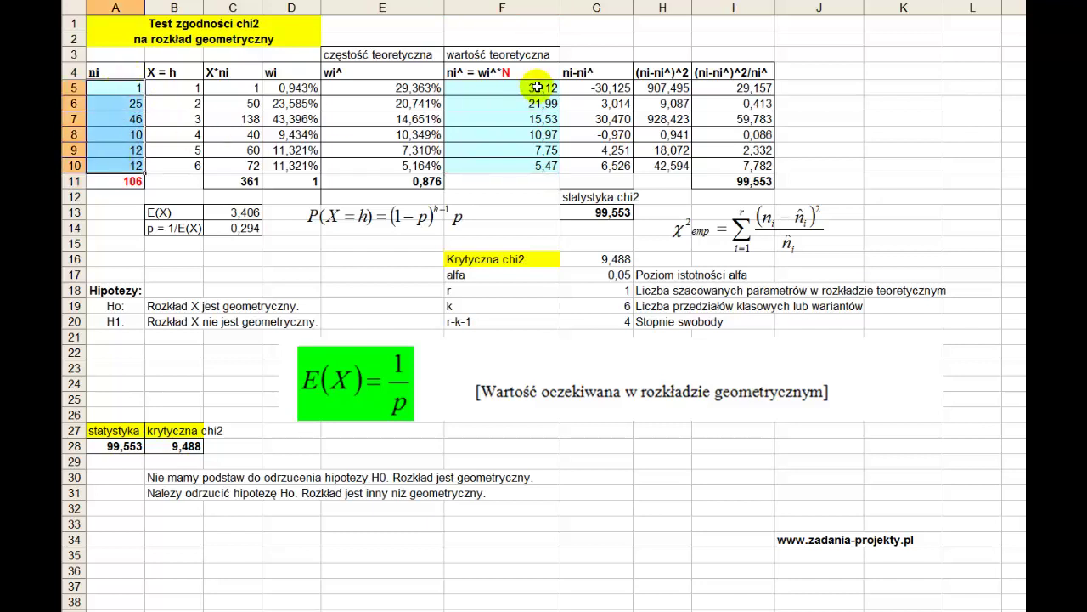
{"action": "left_click_drag", "start_coordinate": [533, 88], "coordinate": [538, 166]}
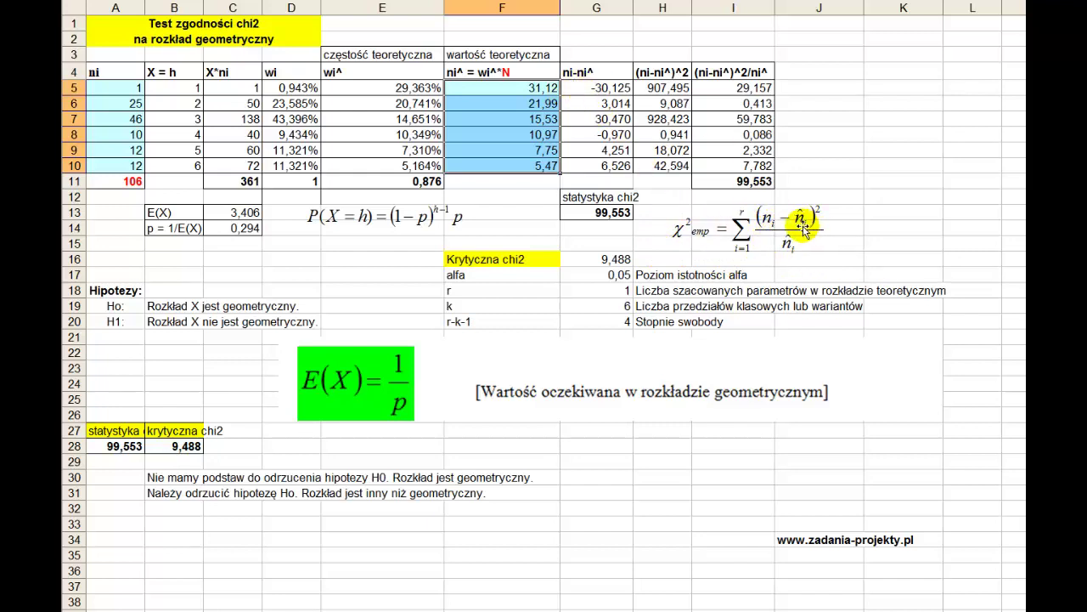
{"action": "left_click", "coordinate": [121, 85]}
{"action": "left_click", "coordinate": [485, 90]}
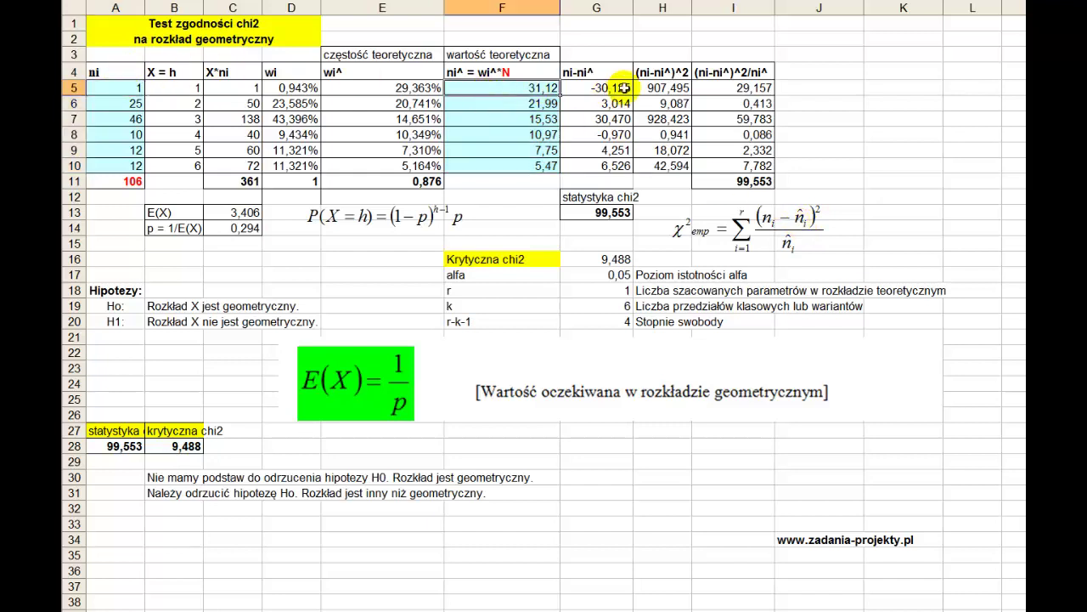
{"action": "left_click", "coordinate": [624, 87]}
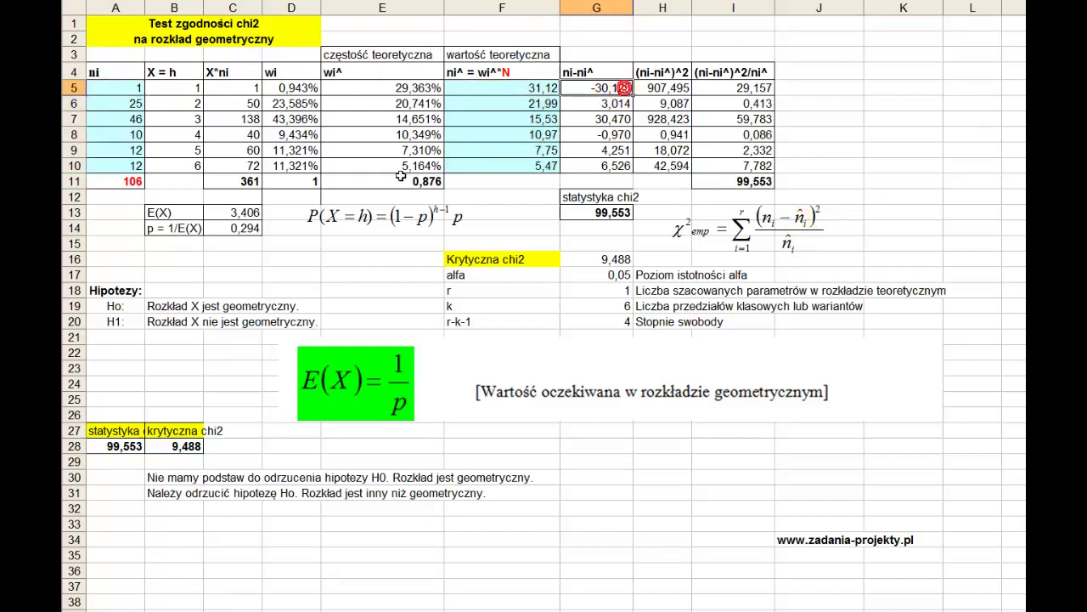
{"action": "left_click", "coordinate": [99, 100]}
{"action": "left_click", "coordinate": [518, 102]}
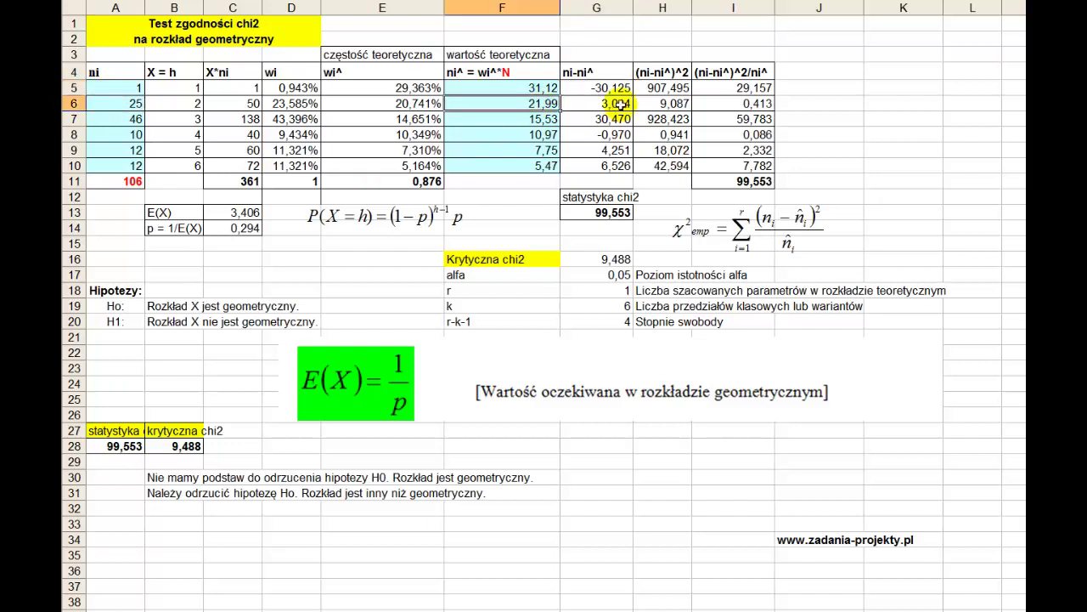
{"action": "left_click", "coordinate": [623, 103]}
{"action": "left_click", "coordinate": [105, 120]}
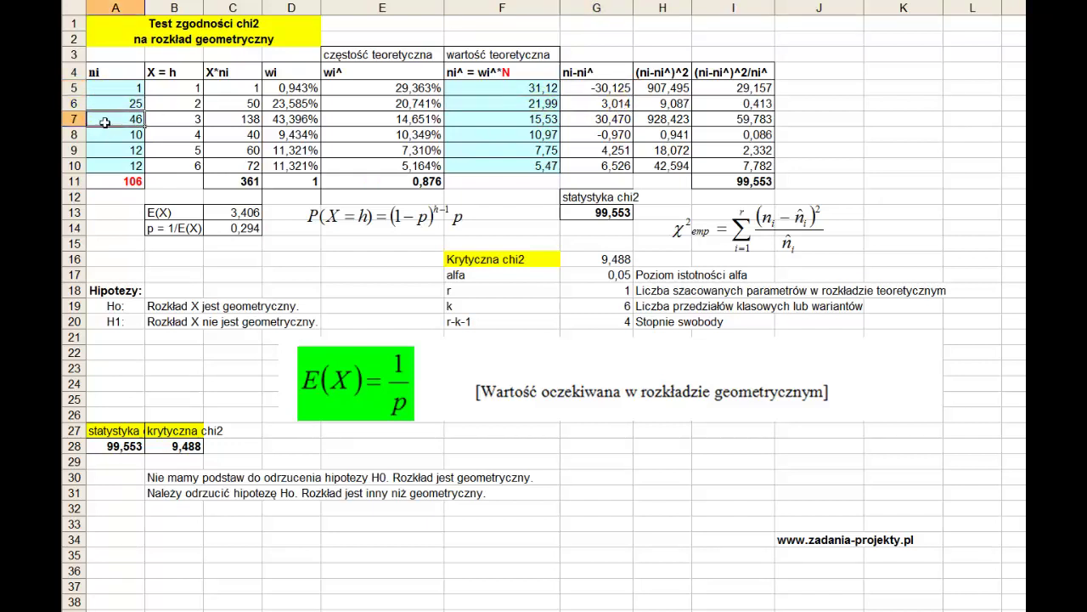
{"action": "left_click", "coordinate": [492, 119]}
{"action": "left_click", "coordinate": [621, 120]}
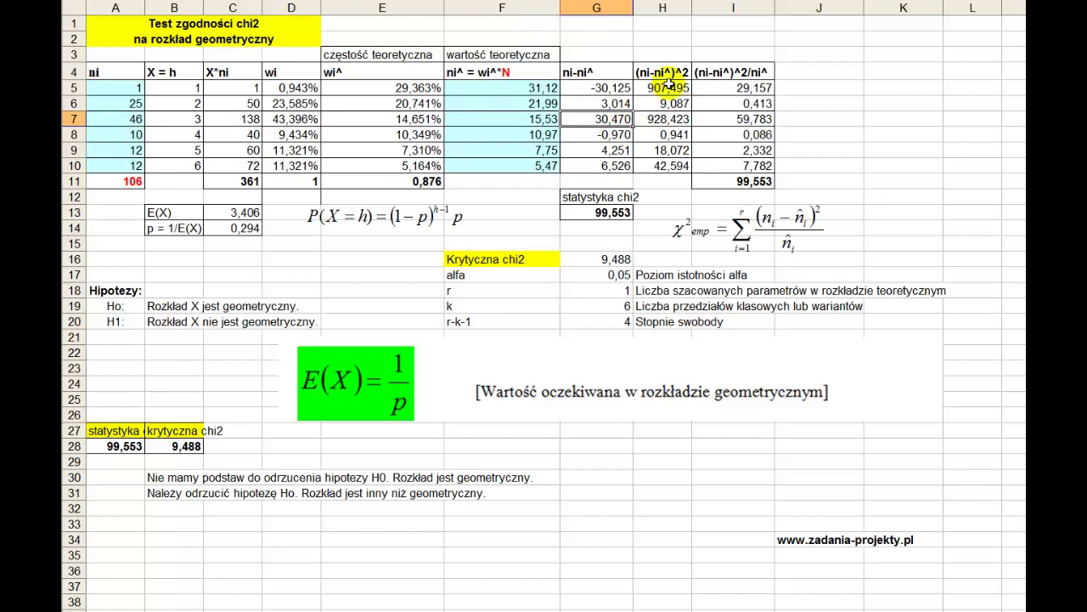
{"action": "left_click", "coordinate": [626, 68]}
{"action": "left_click", "coordinate": [664, 67]}
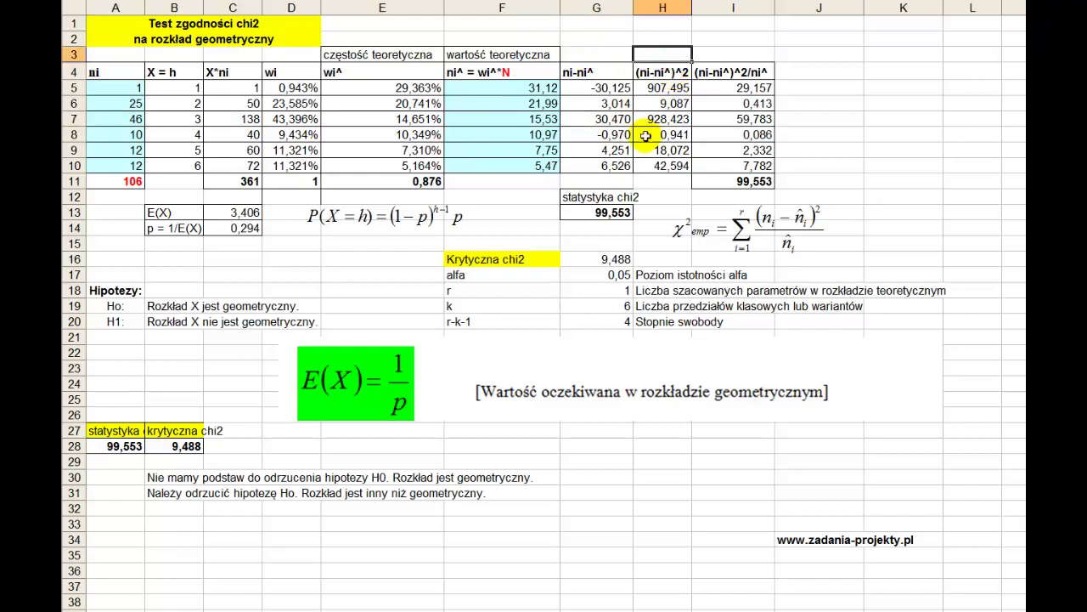
{"action": "left_click", "coordinate": [592, 73]}
{"action": "left_click", "coordinate": [652, 72]}
{"action": "left_click", "coordinate": [595, 73]}
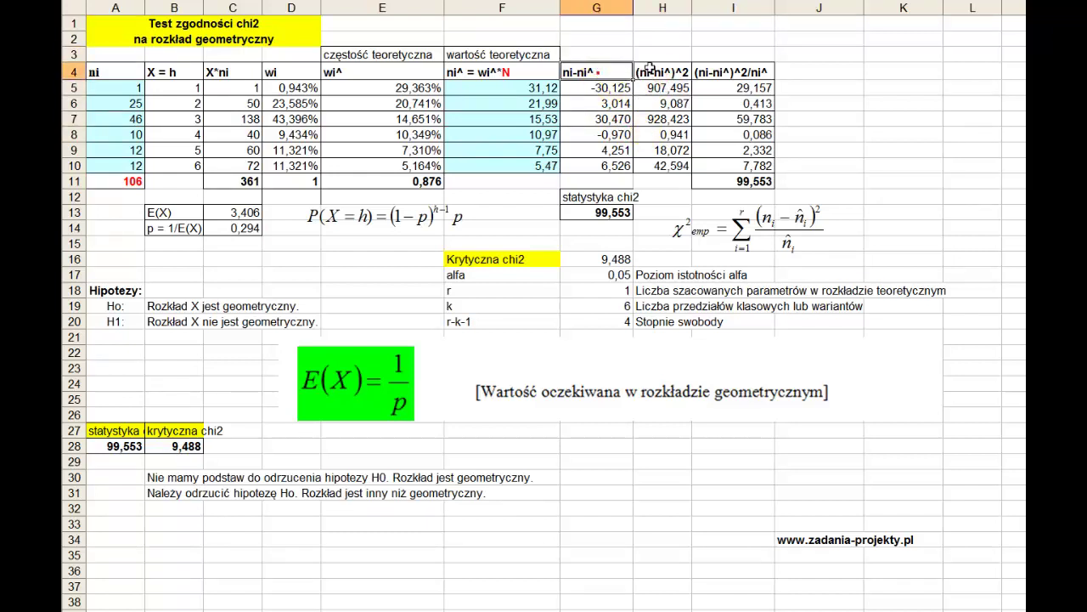
{"action": "left_click", "coordinate": [656, 67]}
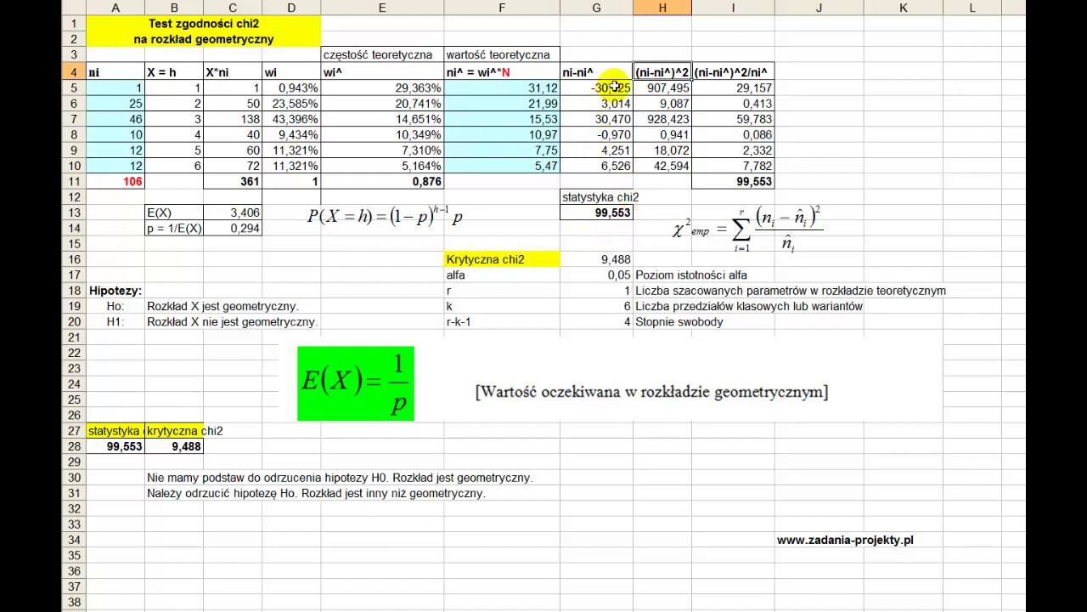
{"action": "left_click_drag", "start_coordinate": [615, 87], "coordinate": [617, 165]}
{"action": "left_click_drag", "start_coordinate": [662, 87], "coordinate": [659, 165]}
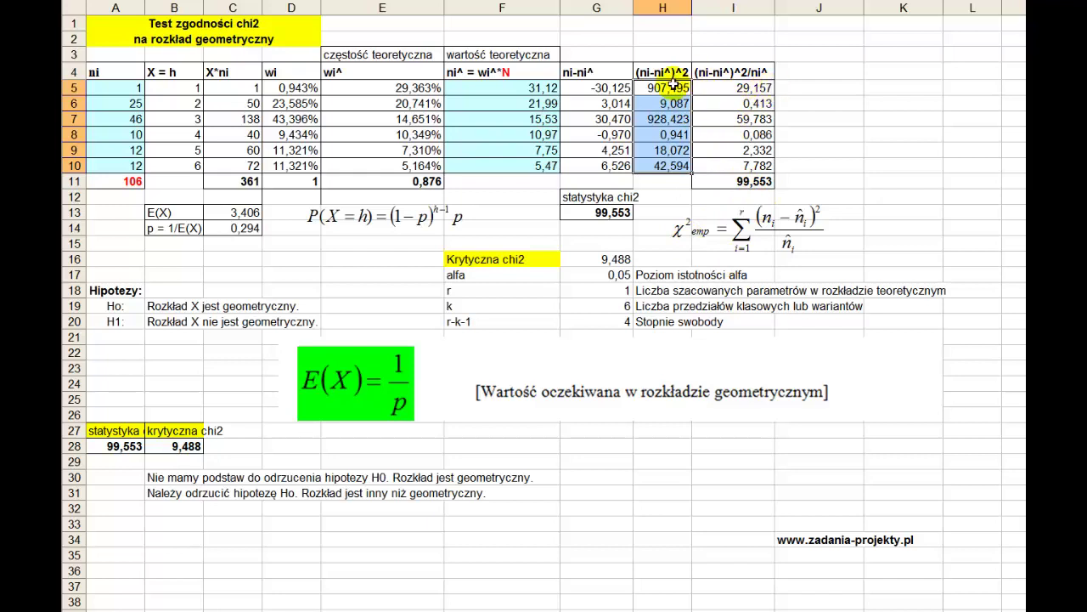
{"action": "left_click_drag", "start_coordinate": [671, 87], "coordinate": [669, 180]}
{"action": "left_click_drag", "start_coordinate": [747, 89], "coordinate": [758, 161]}
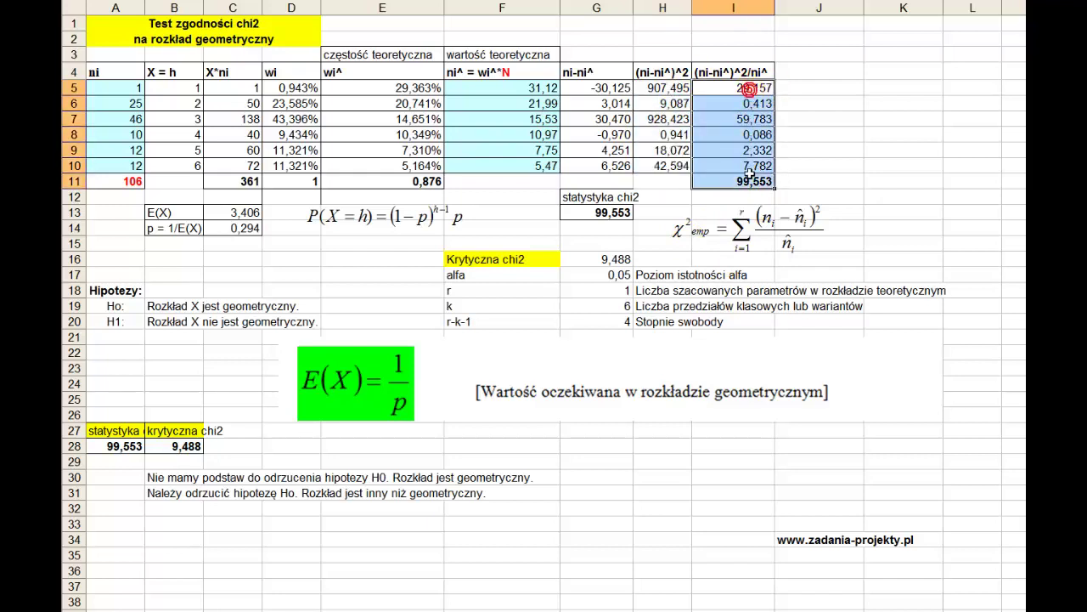
{"action": "left_click_drag", "start_coordinate": [534, 87], "coordinate": [539, 168]}
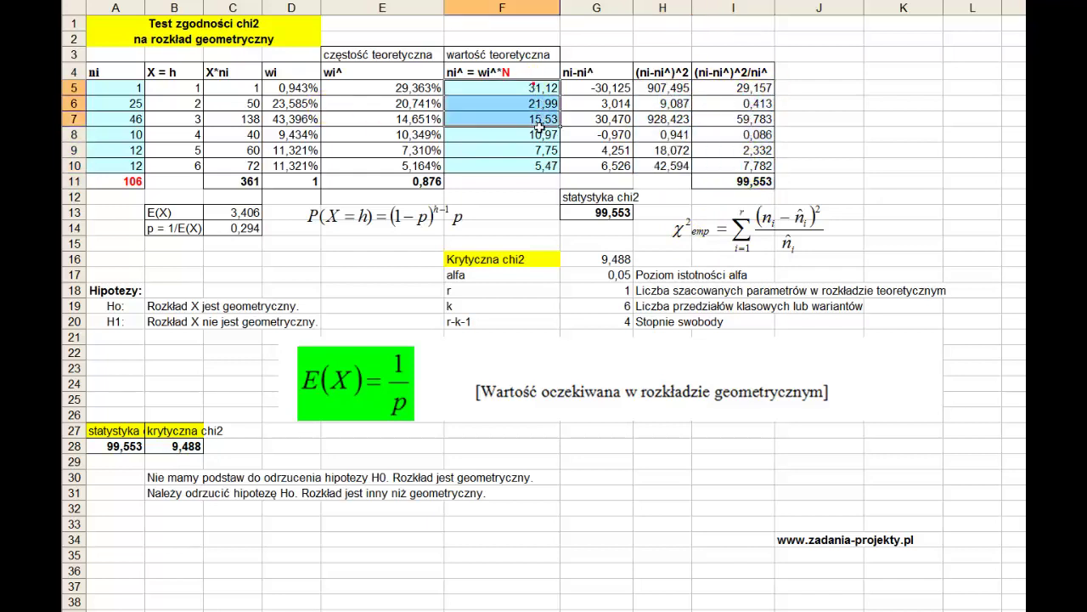
{"action": "left_click", "coordinate": [755, 181]}
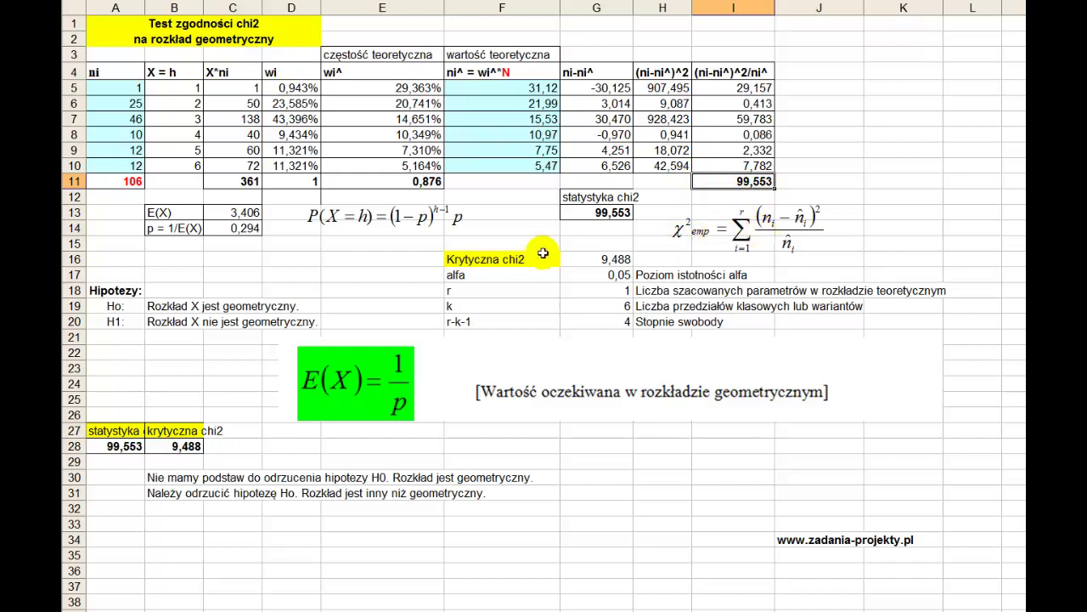
{"action": "left_click_drag", "start_coordinate": [108, 290], "coordinate": [163, 319]}
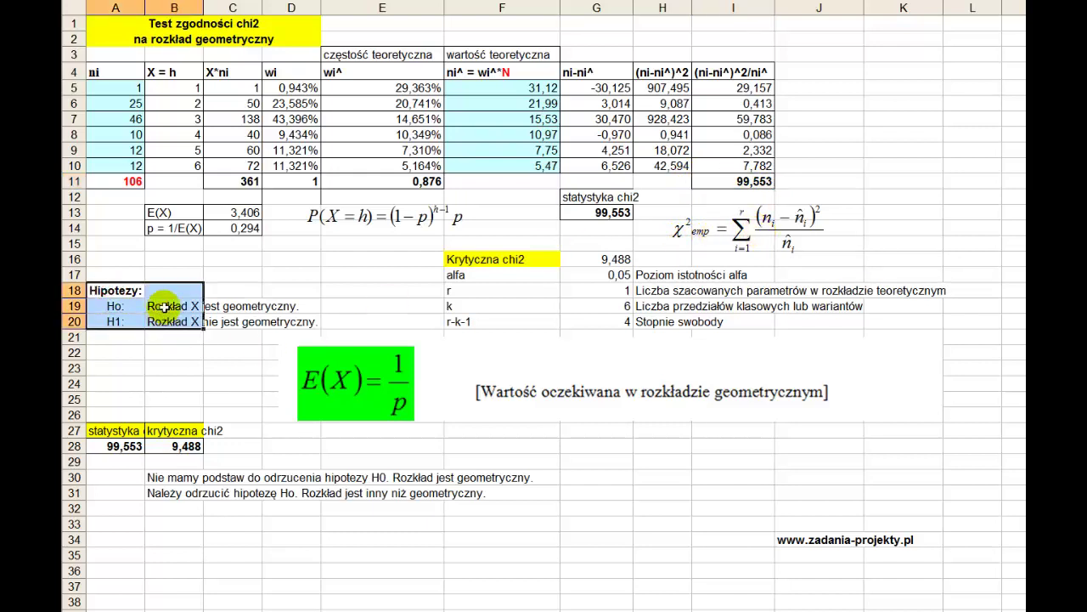
{"action": "left_click", "coordinate": [164, 307]}
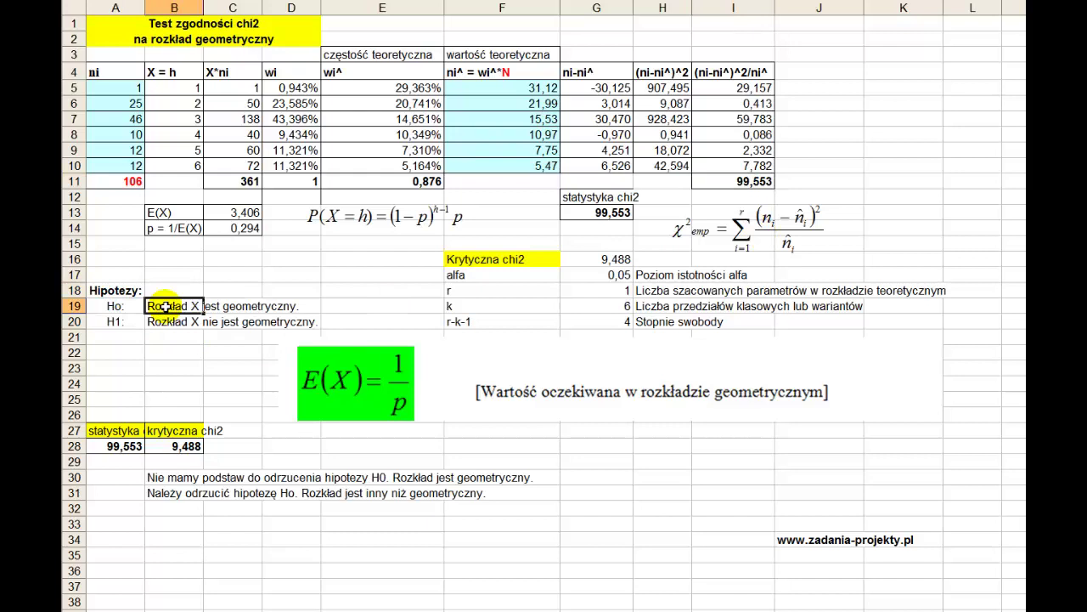
{"action": "left_click", "coordinate": [163, 322]}
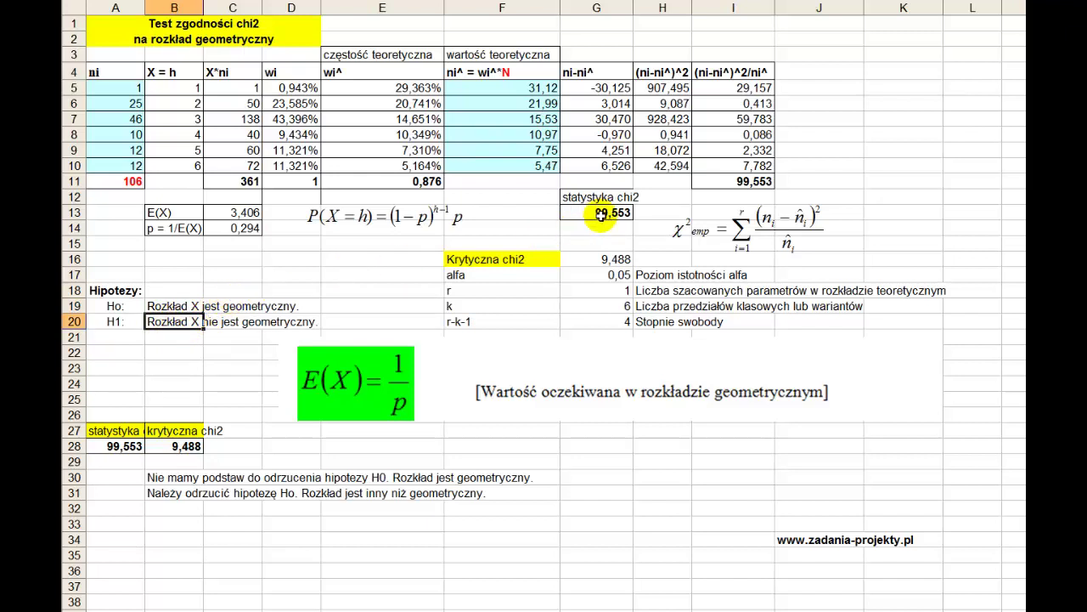
{"action": "left_click", "coordinate": [601, 215]}
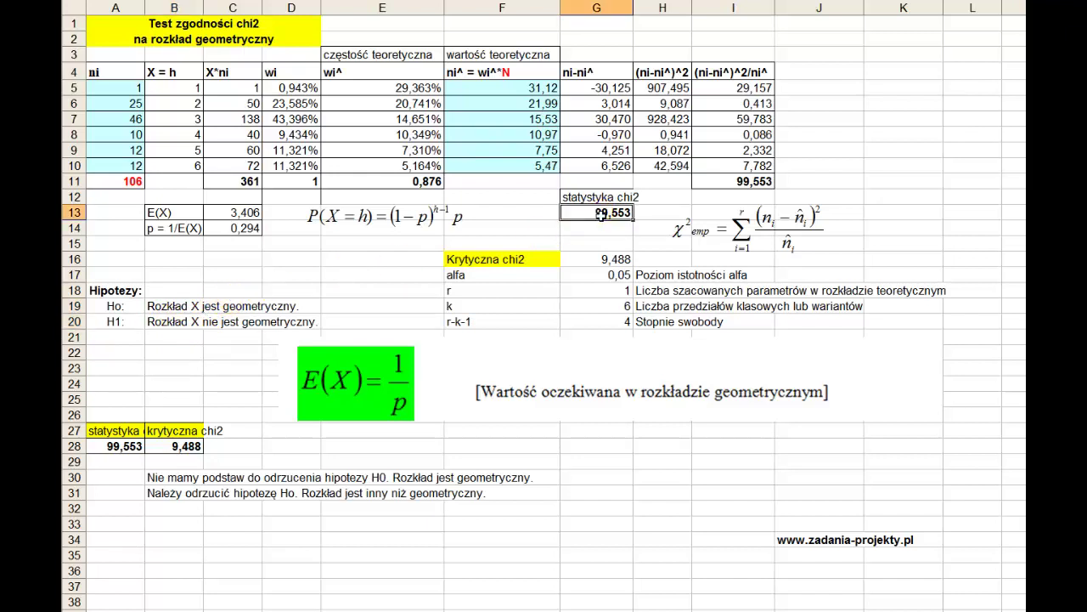
{"action": "left_click", "coordinate": [535, 259]}
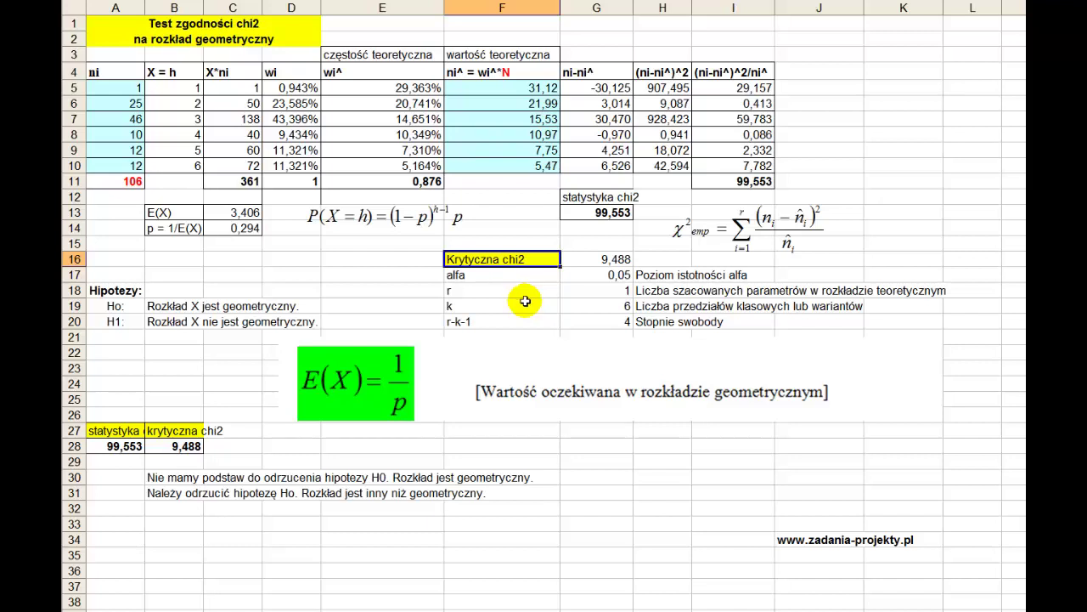
Verify =ROZKŁAD.CHI.ODW(G17;G20) in G16 uses alpha 0,05 and 4 degrees of freedom, then commit it.
{"action": "double_click", "coordinate": [577, 260]}
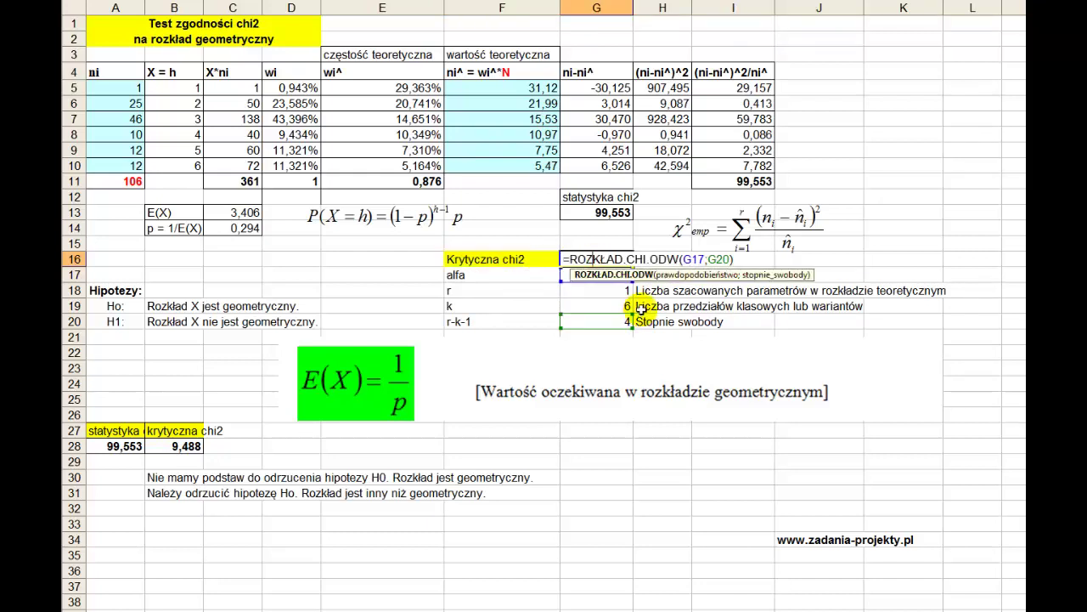
{"action": "left_click", "coordinate": [698, 259]}
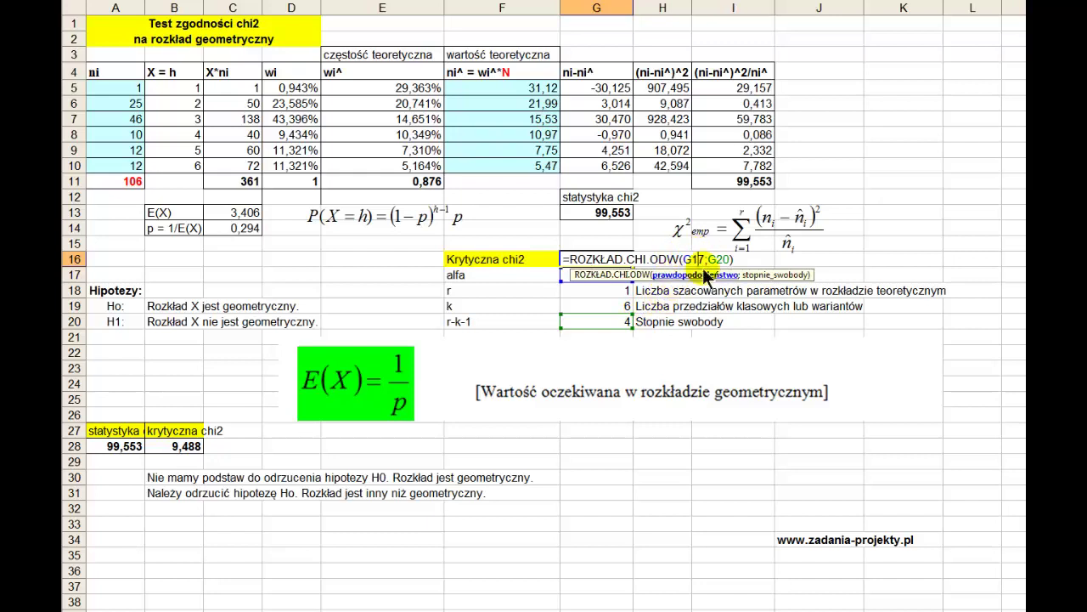
{"action": "left_click", "coordinate": [721, 259]}
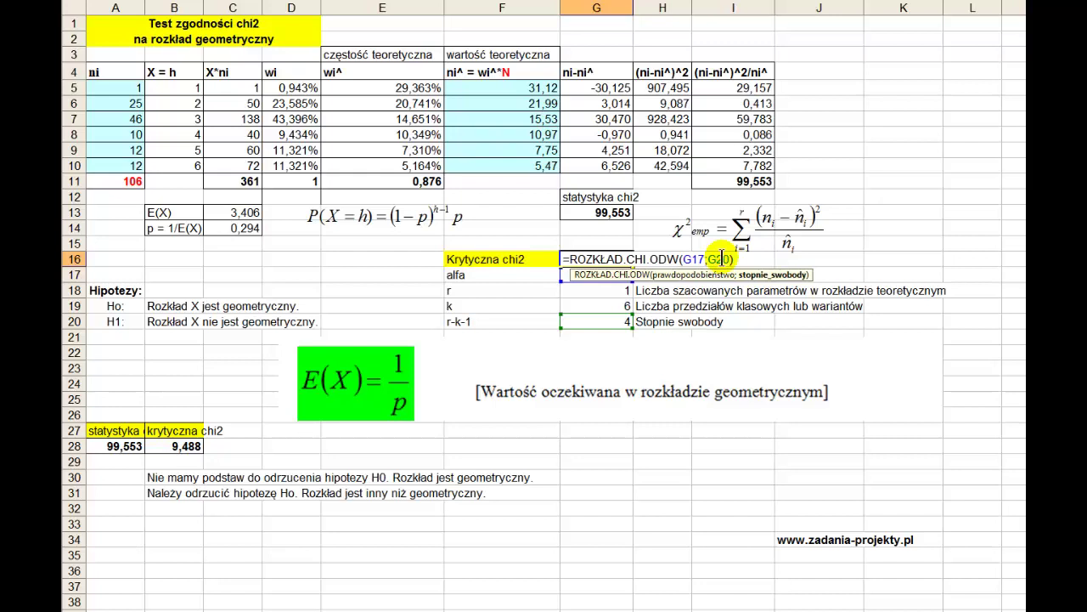
{"action": "left_click", "coordinate": [693, 260]}
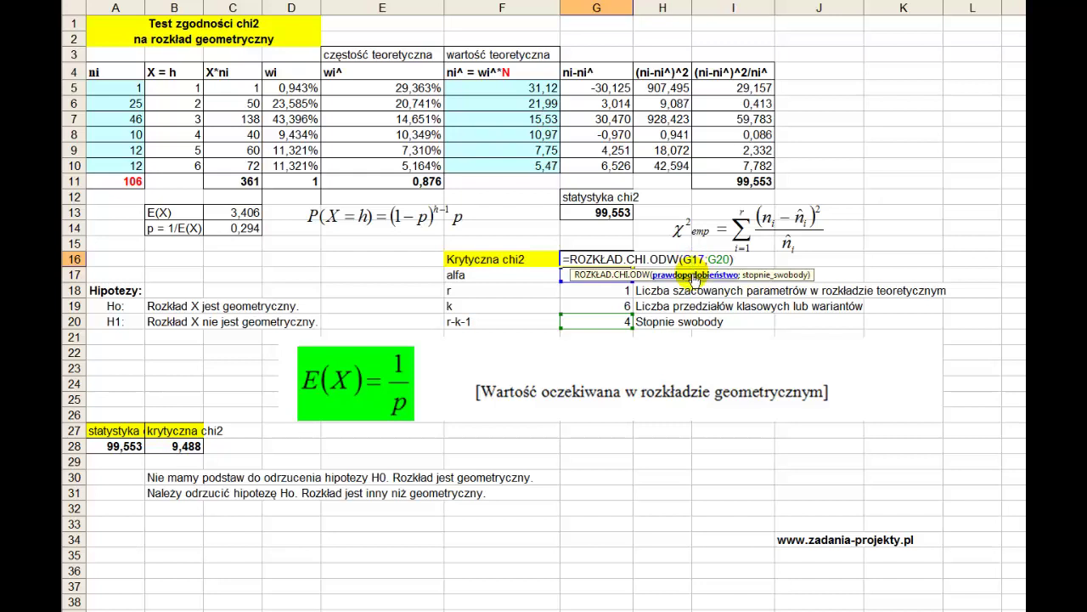
{"action": "left_click", "coordinate": [719, 259]}
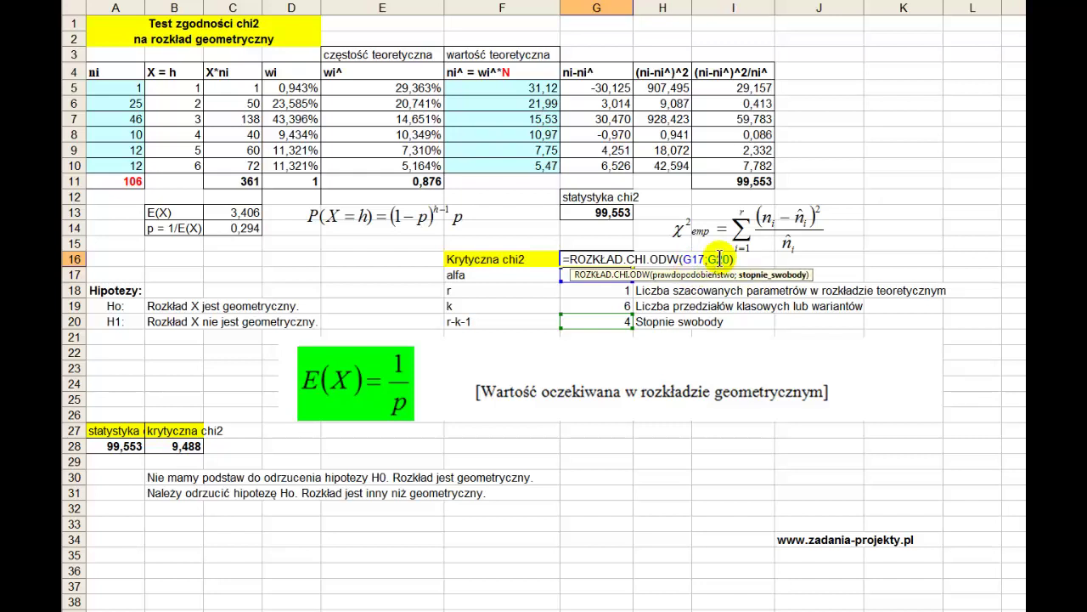
{"action": "key", "text": "ctrl+Return"}
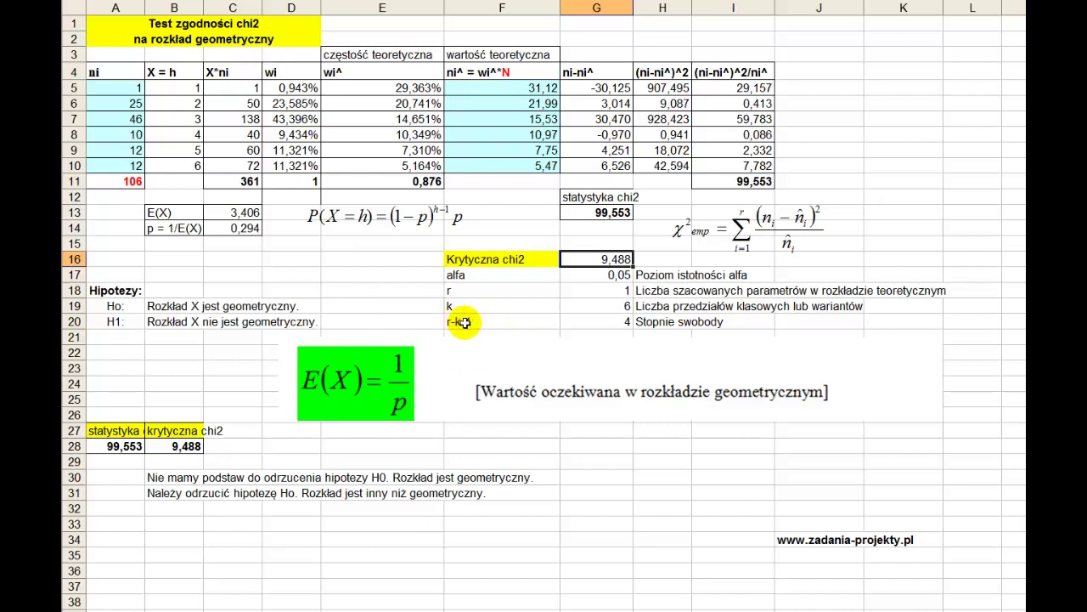
{"action": "left_click", "coordinate": [647, 322]}
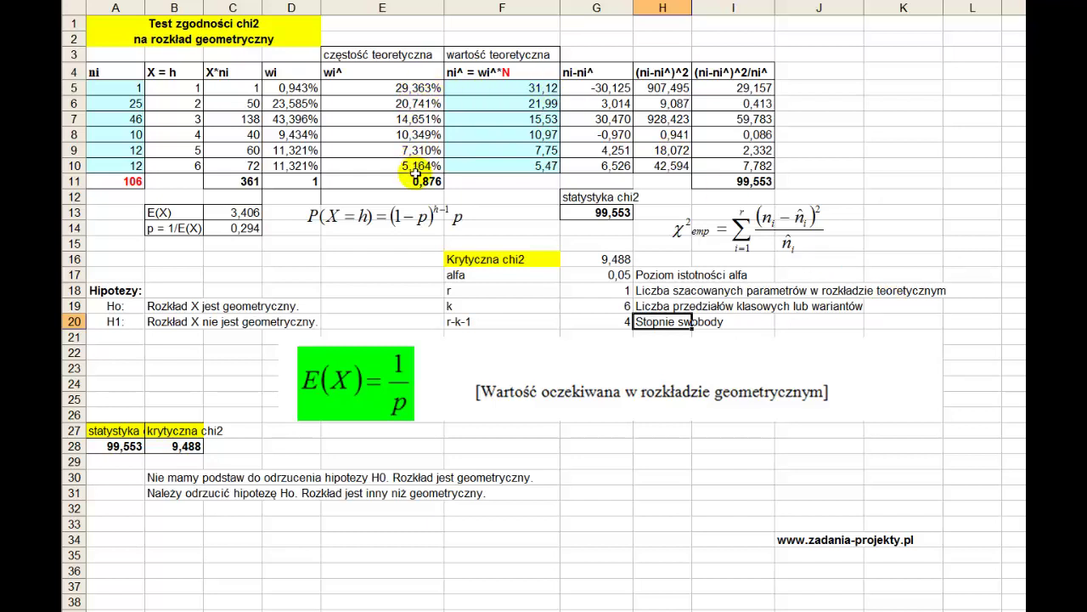
{"action": "mouse_move", "coordinate": [180, 213]}
{"action": "left_mouse_down"}
{"action": "mouse_move", "coordinate": [217, 226]}
{"action": "mouse_move", "coordinate": [229, 211]}
{"action": "left_mouse_up"}
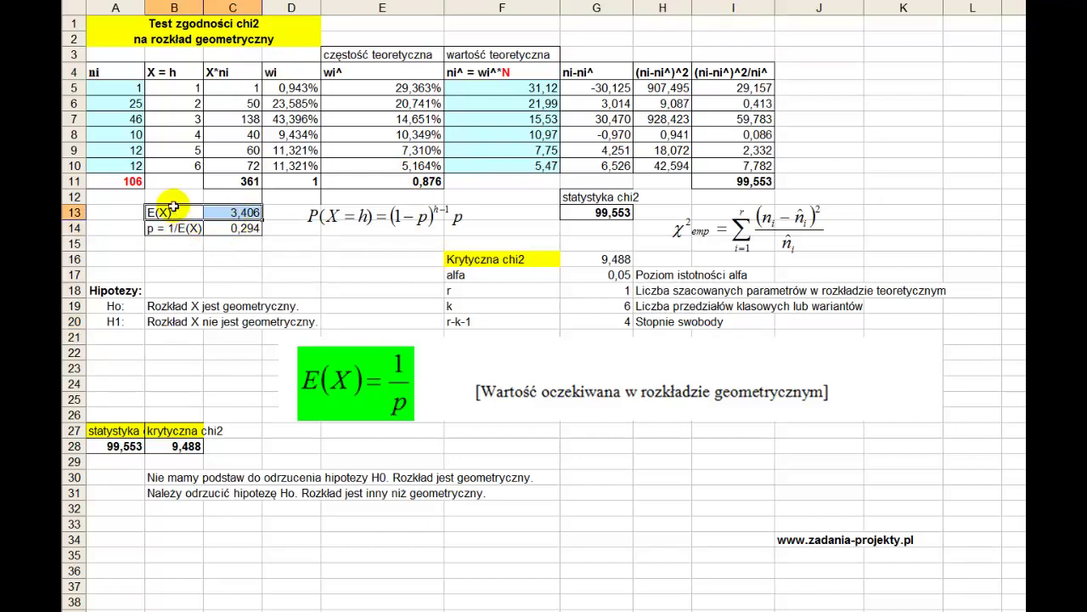
{"action": "left_click_drag", "start_coordinate": [161, 228], "coordinate": [231, 236]}
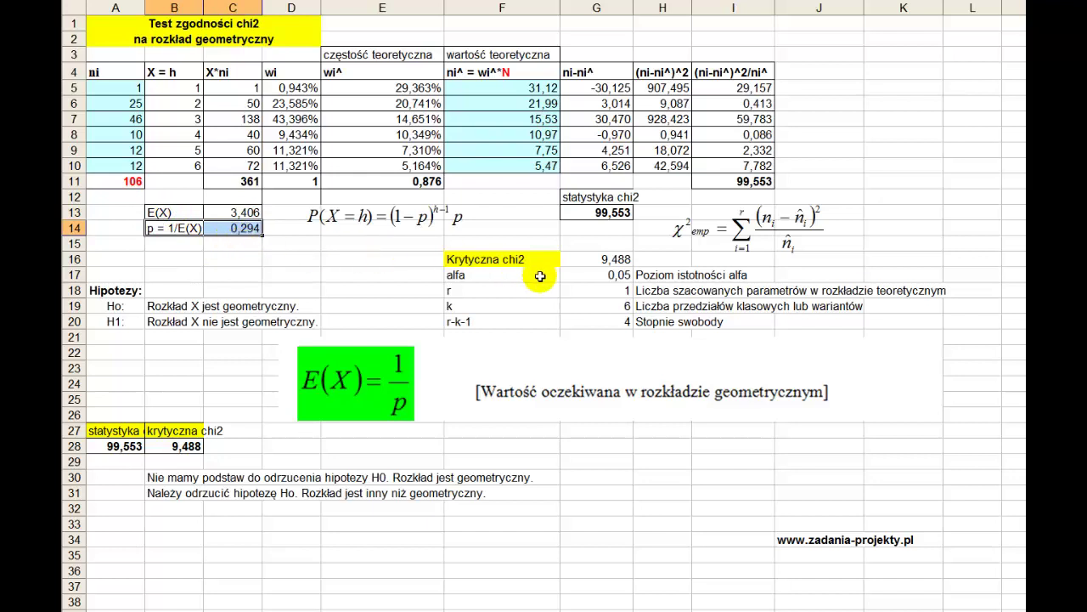
{"action": "left_click", "coordinate": [588, 308]}
{"action": "left_click_drag", "start_coordinate": [624, 308], "coordinate": [639, 311]}
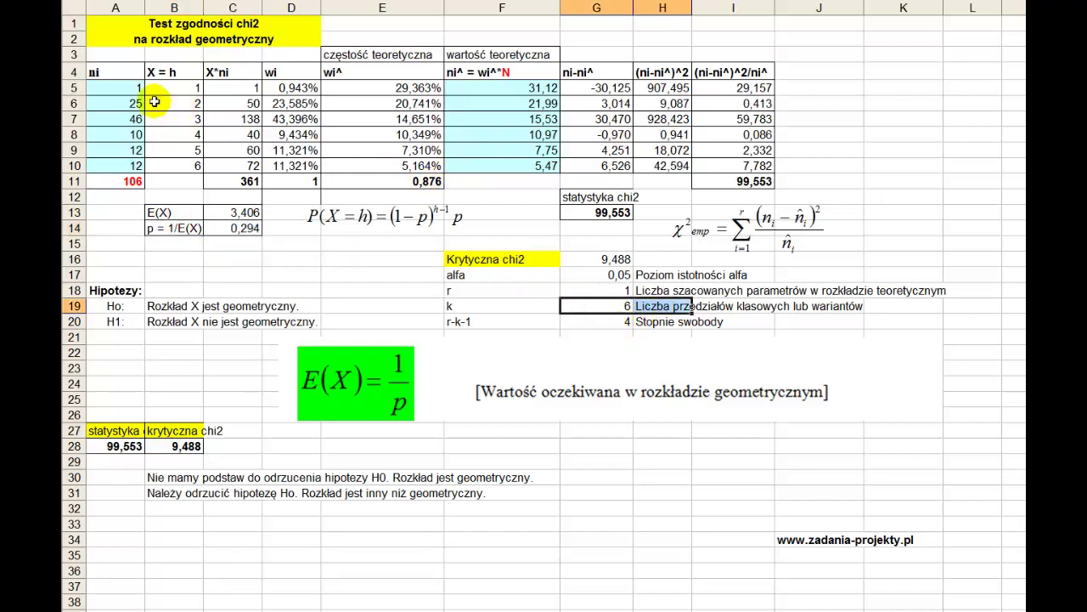
{"action": "left_click_drag", "start_coordinate": [188, 88], "coordinate": [193, 168]}
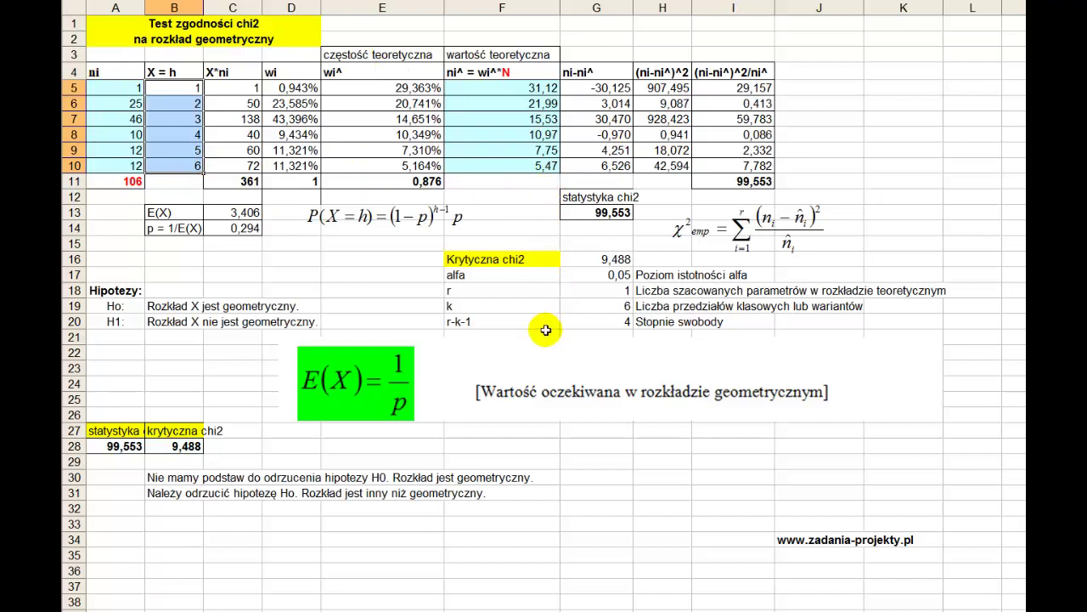
{"action": "left_click", "coordinate": [459, 326]}
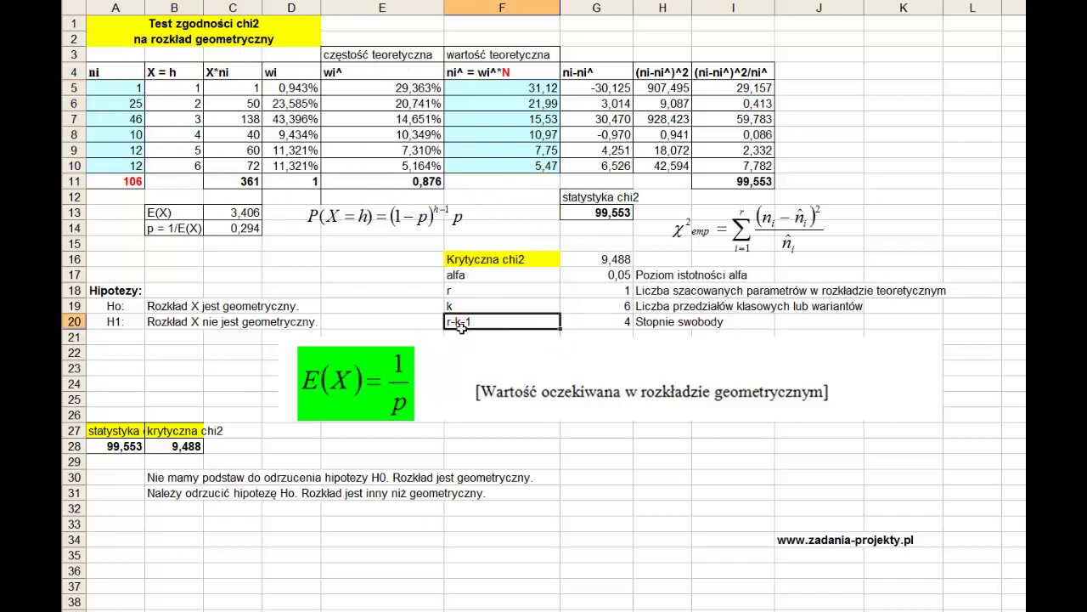
{"action": "left_click", "coordinate": [615, 321]}
{"action": "left_click", "coordinate": [620, 303]}
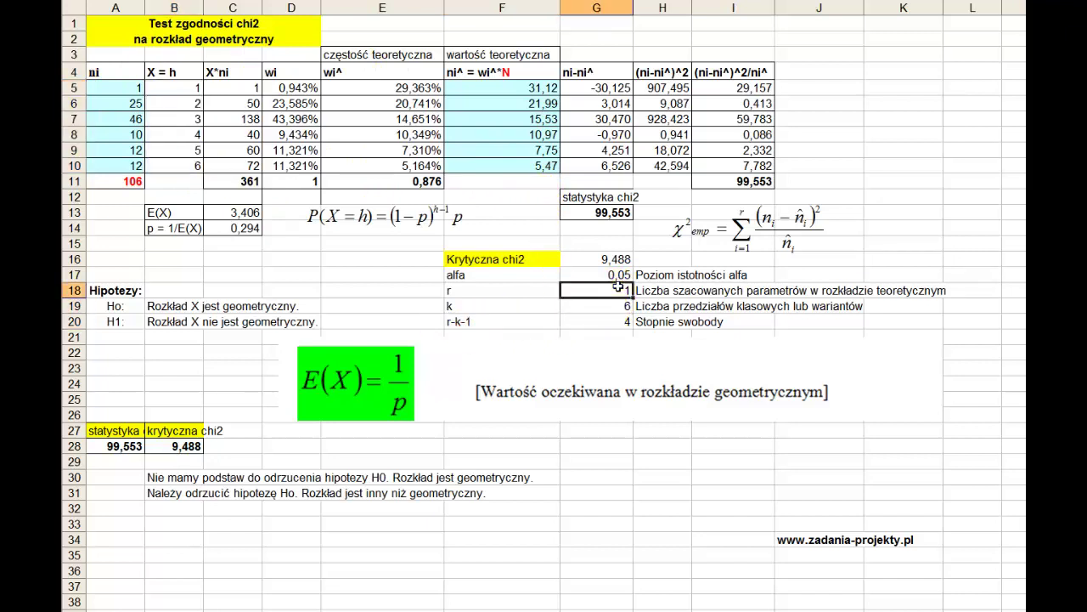
{"action": "left_click", "coordinate": [618, 276]}
{"action": "left_click", "coordinate": [491, 326]}
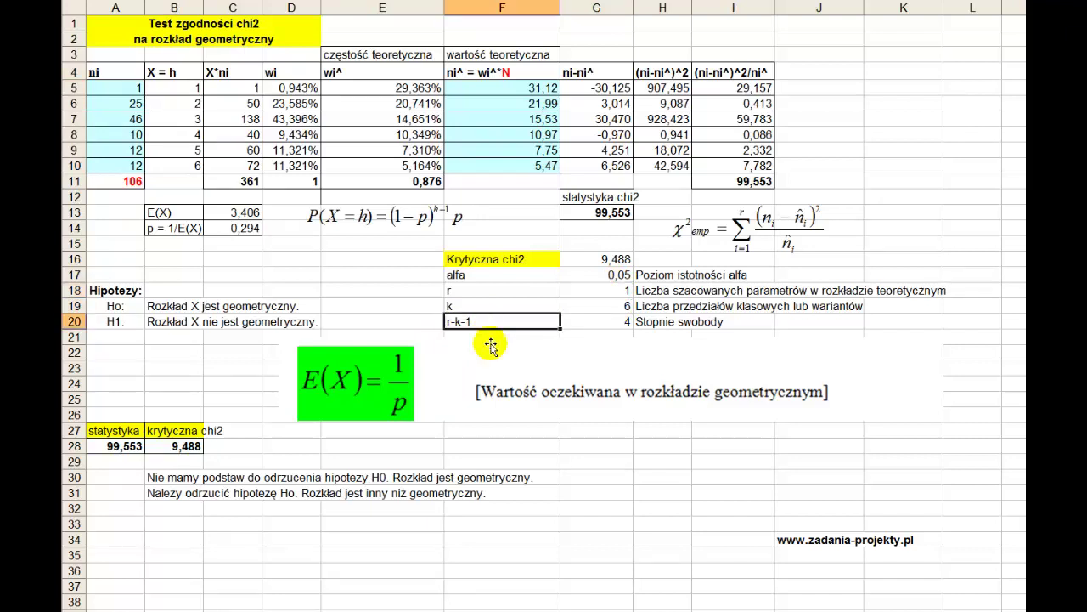
{"action": "left_click", "coordinate": [539, 259]}
{"action": "left_click", "coordinate": [599, 259]}
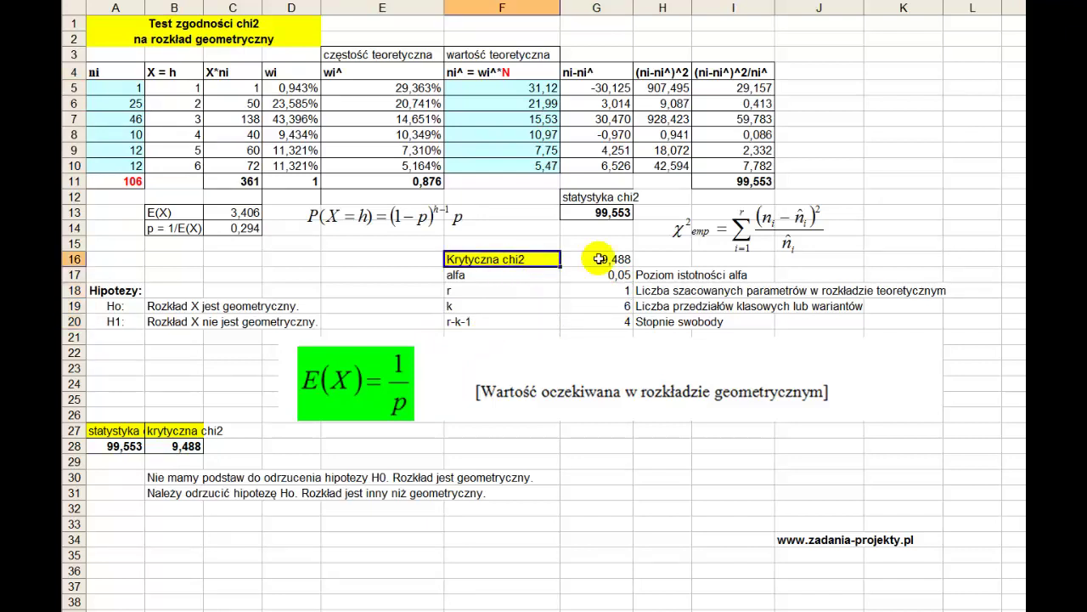
{"action": "left_click", "coordinate": [600, 259]}
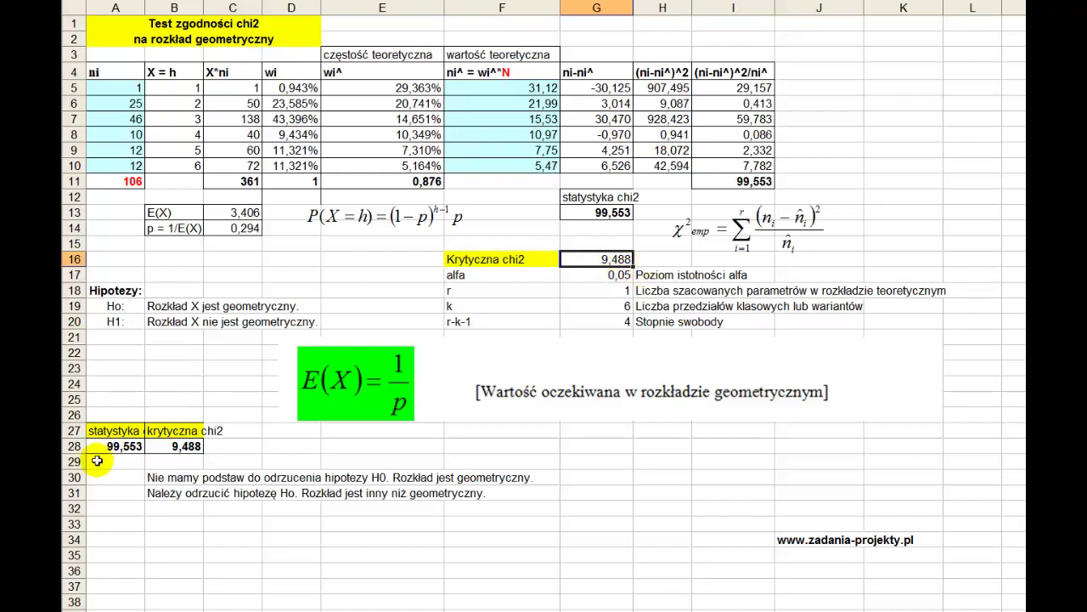
{"action": "mouse_move", "coordinate": [98, 446]}
{"action": "left_mouse_down"}
{"action": "mouse_move", "coordinate": [127, 432]}
{"action": "mouse_move", "coordinate": [153, 450]}
{"action": "left_mouse_up"}
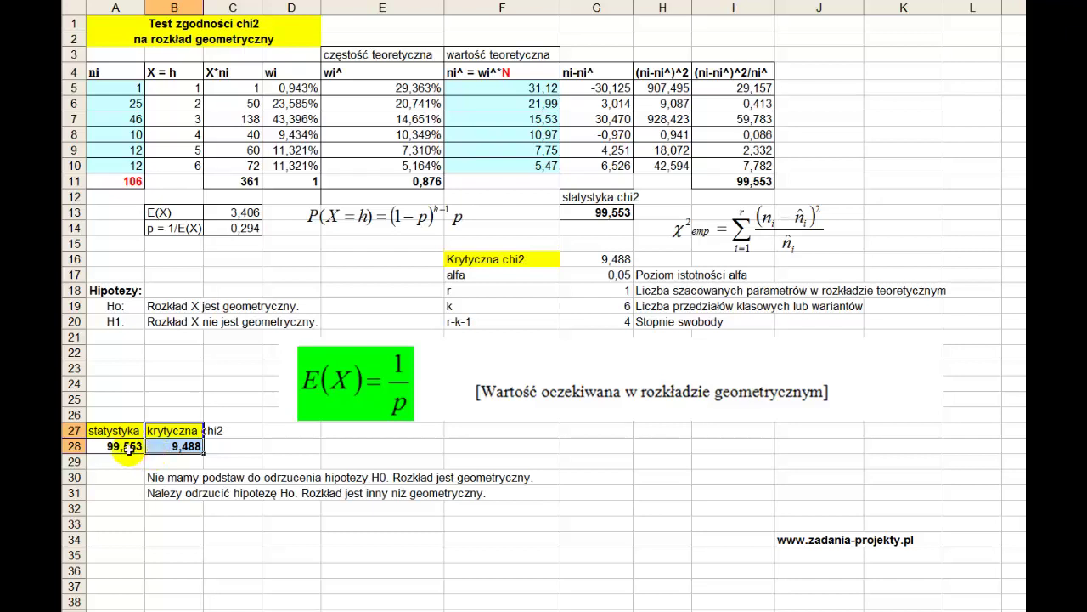
{"action": "left_click", "coordinate": [127, 448]}
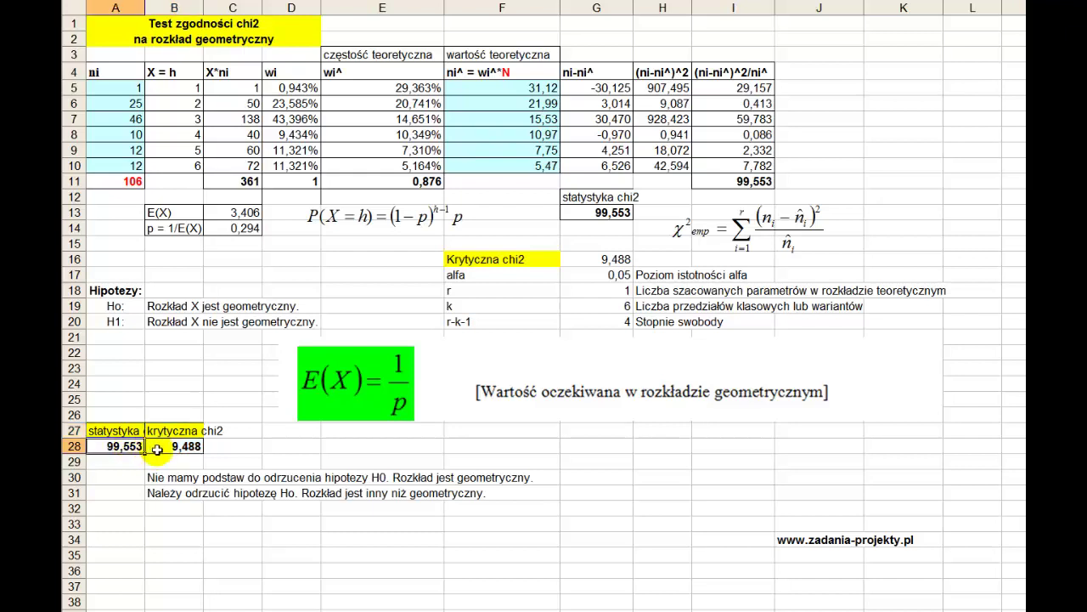
{"action": "left_click", "coordinate": [157, 449]}
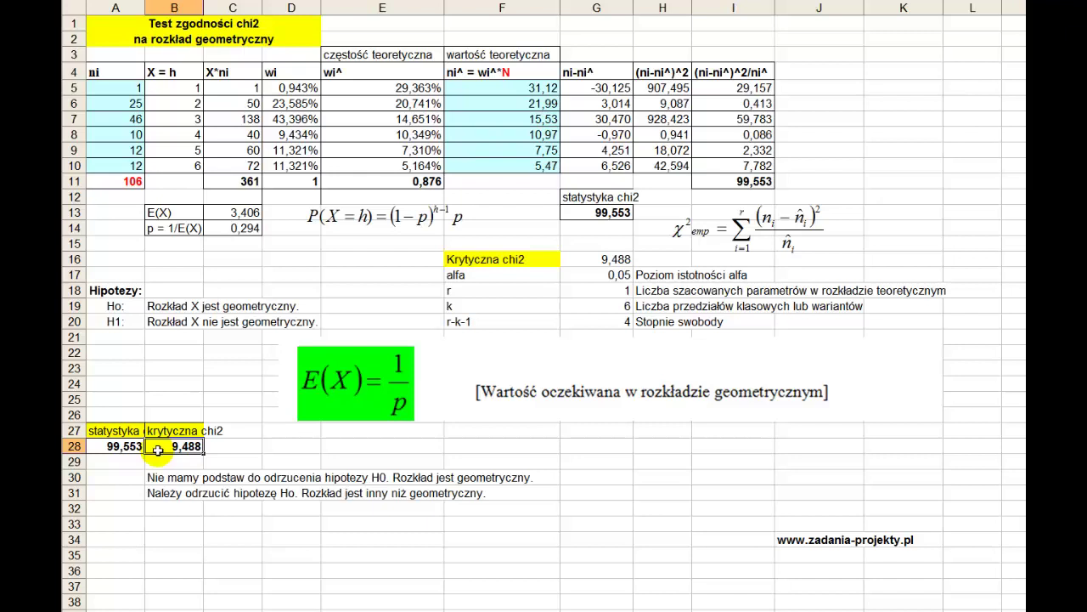
{"action": "left_click", "coordinate": [157, 308]}
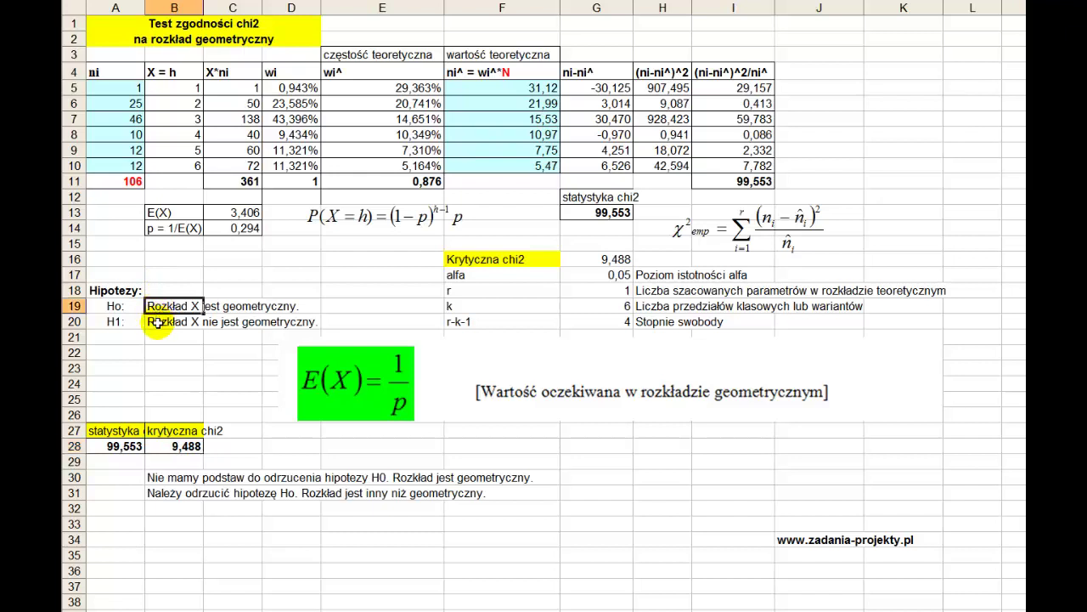
{"action": "left_click", "coordinate": [157, 323]}
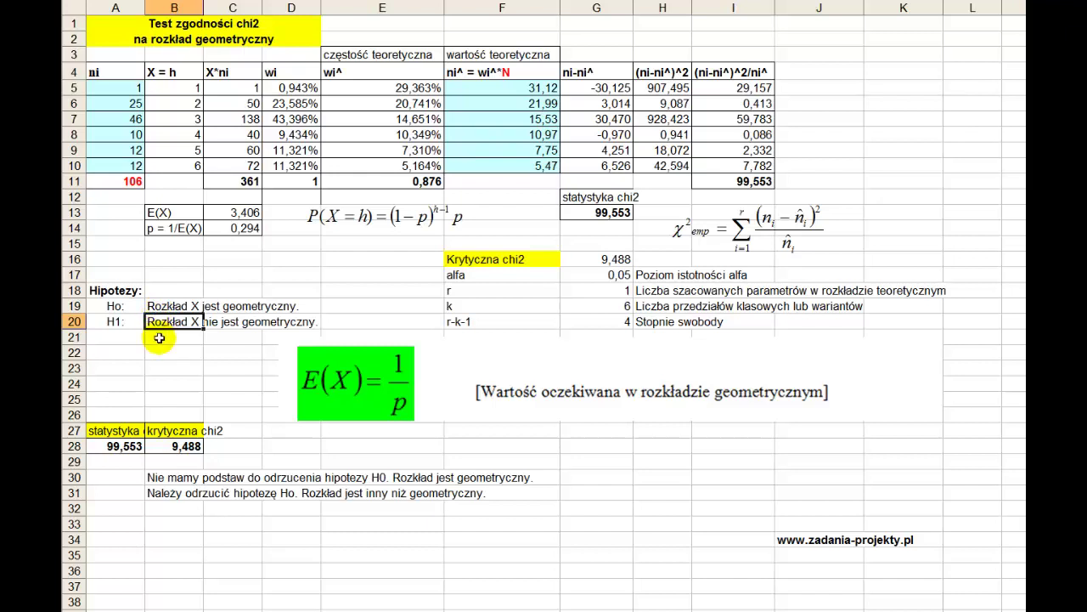
{"action": "left_click", "coordinate": [129, 456]}
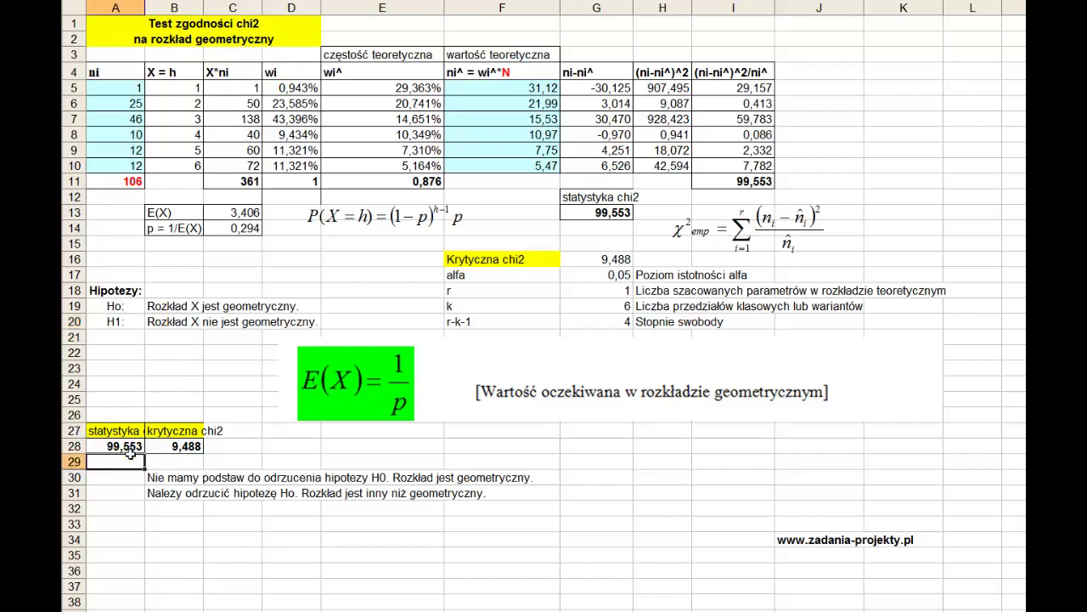
{"action": "left_click", "coordinate": [136, 446]}
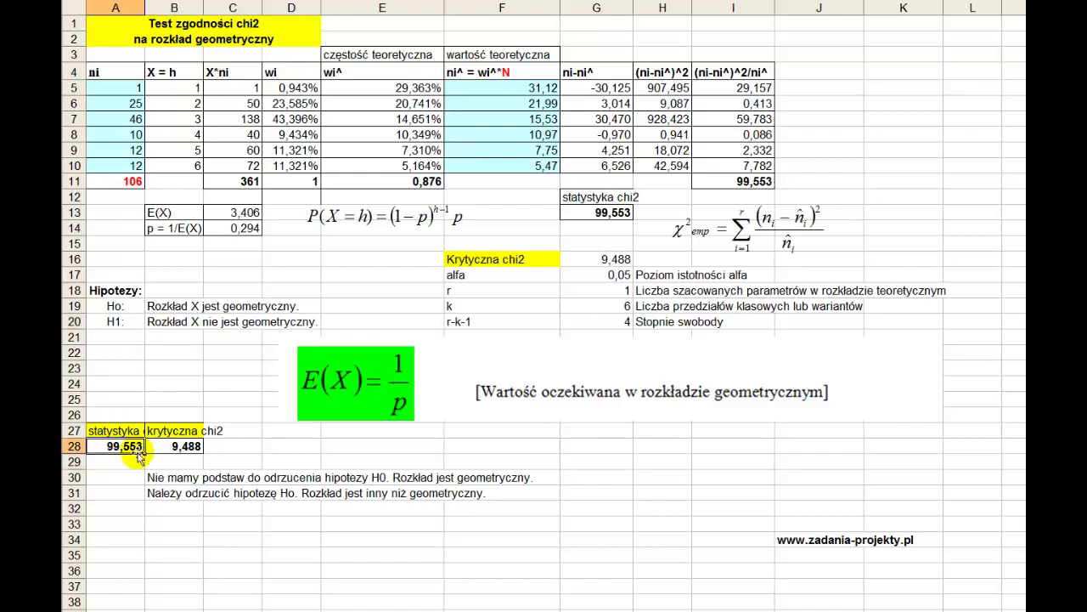
{"action": "left_click", "coordinate": [158, 446]}
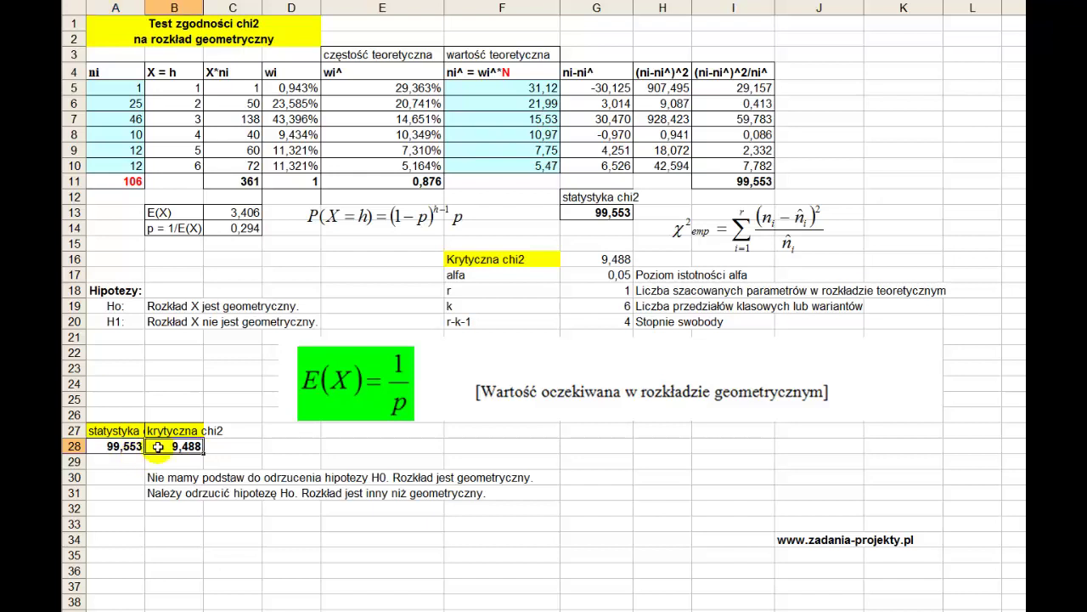
{"action": "left_click", "coordinate": [166, 476]}
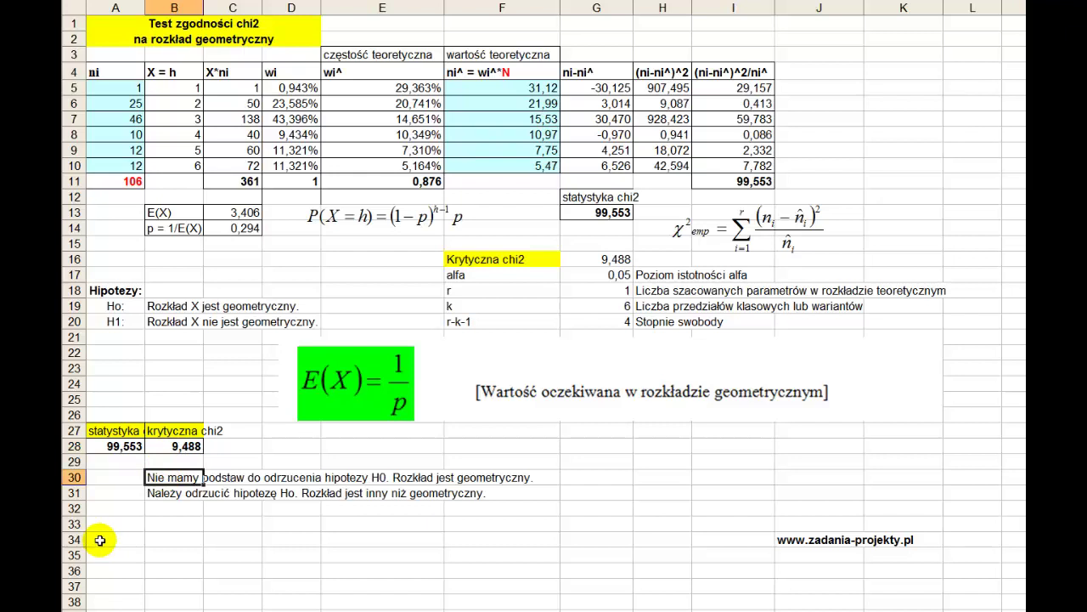
{"action": "left_click", "coordinate": [171, 307]}
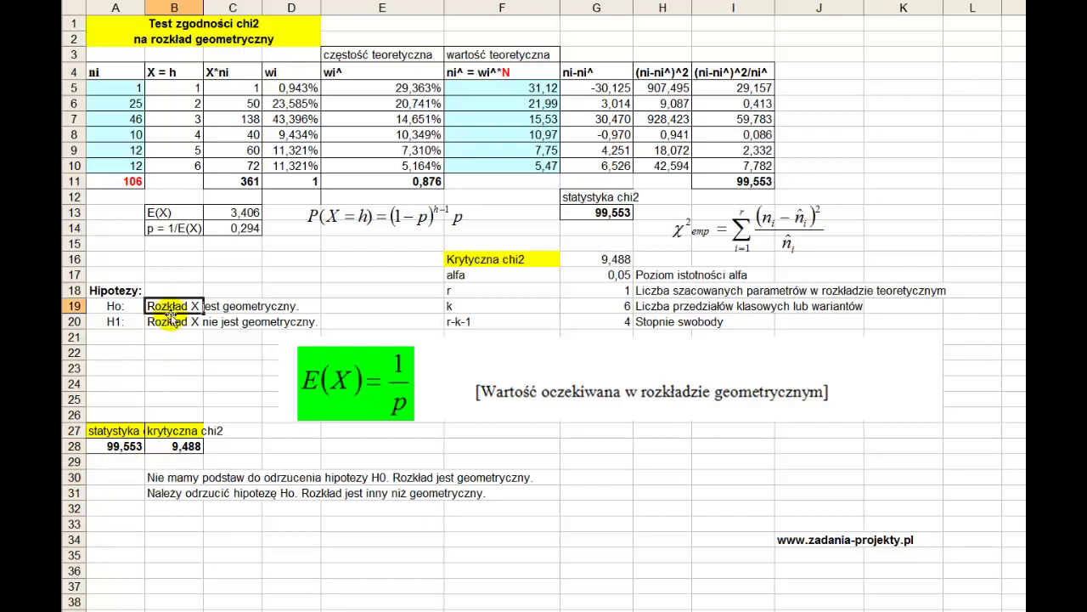